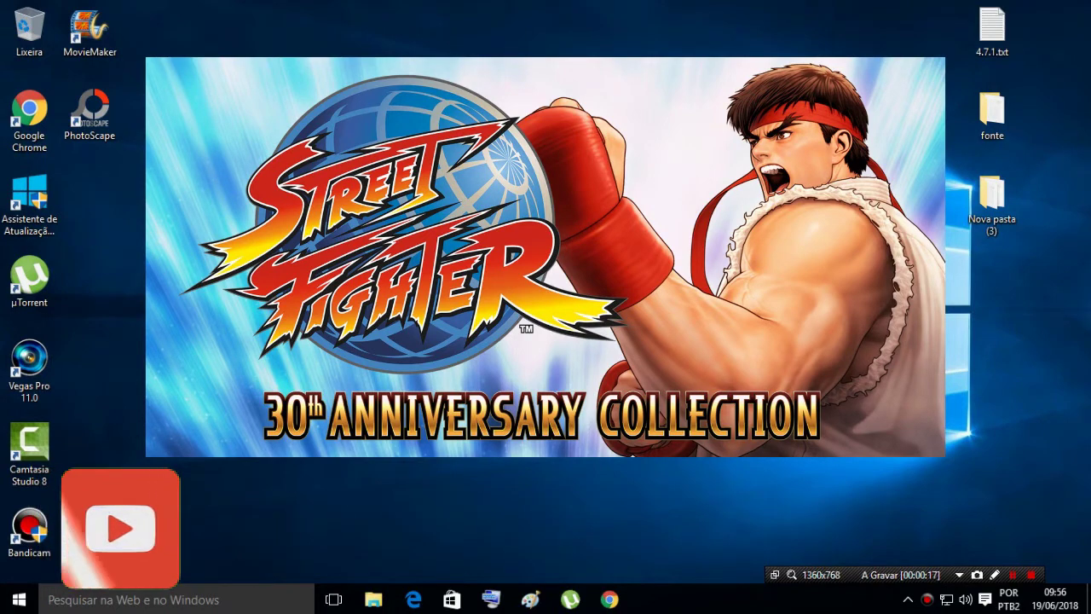
left_click_drag(180, 210, 715, 404)
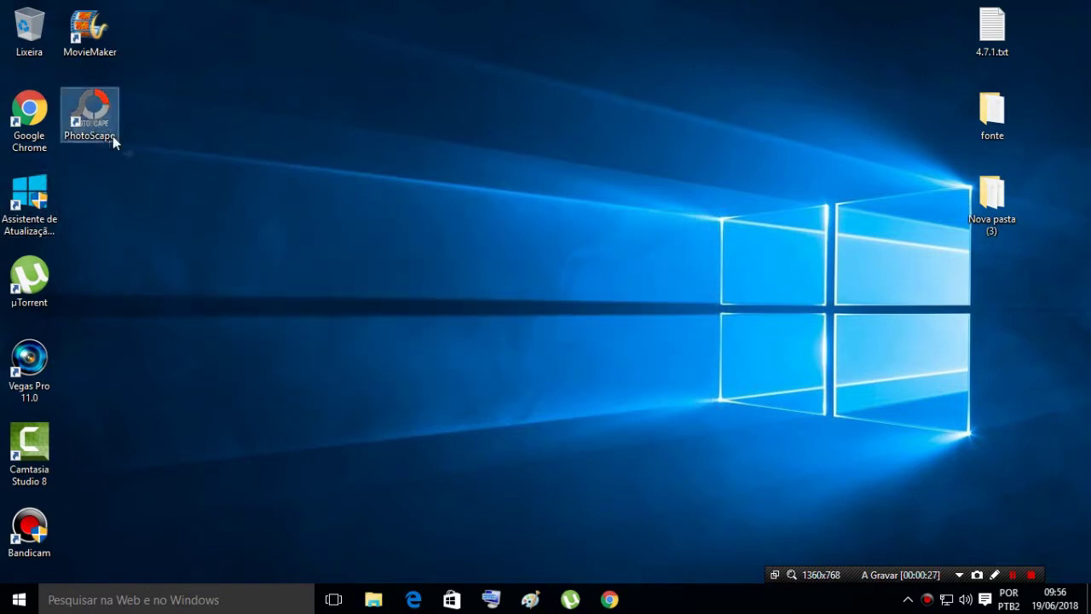
left_click_drag(193, 179, 554, 393)
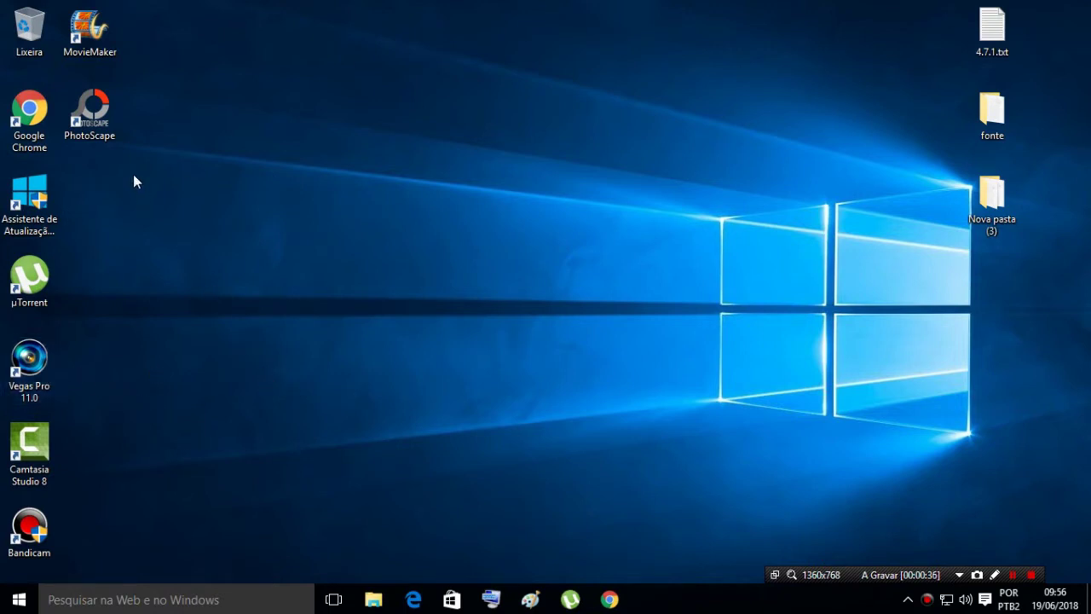
left_click(107, 136)
- Switch to Chrome, review the minimum and recommended requirements on the Street Fighter 30th Anniversary Collection page, and close the browser
left_click(610, 600)
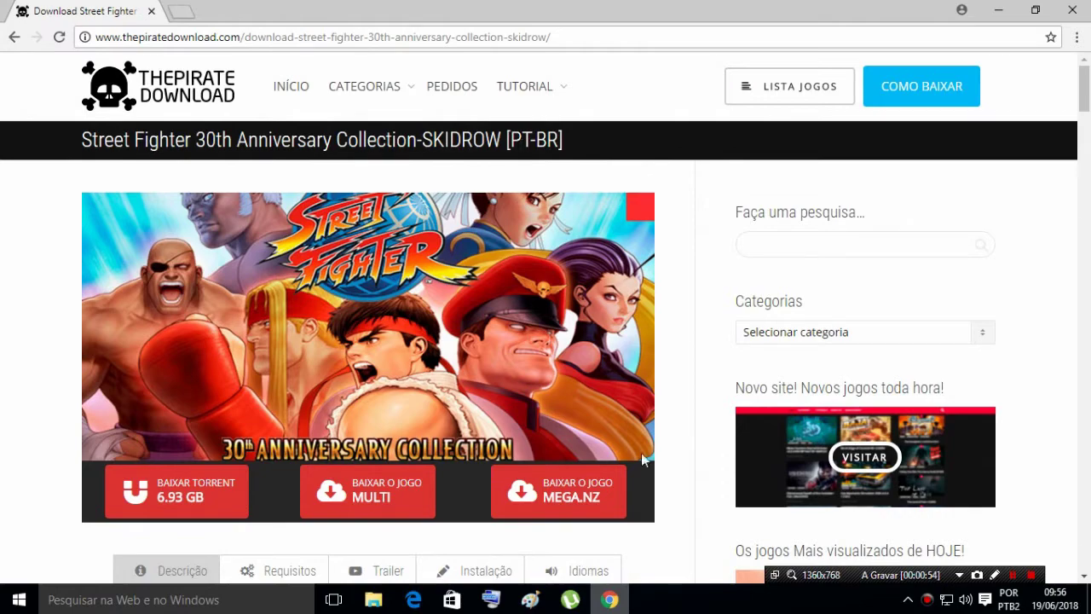
scroll(426, 528, "down", 1)
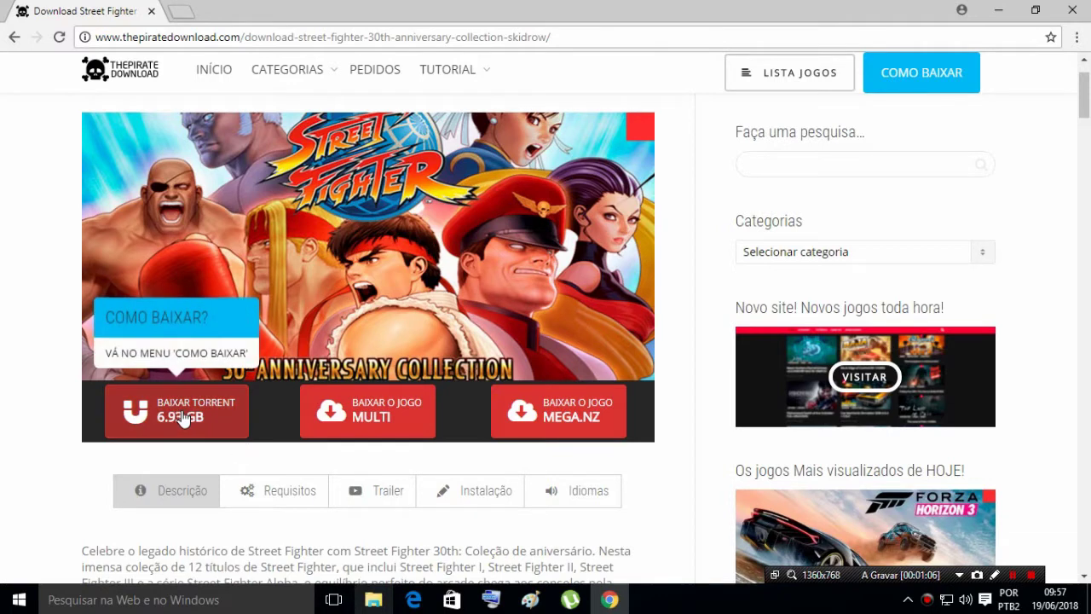
scroll(608, 561, "down", 1)
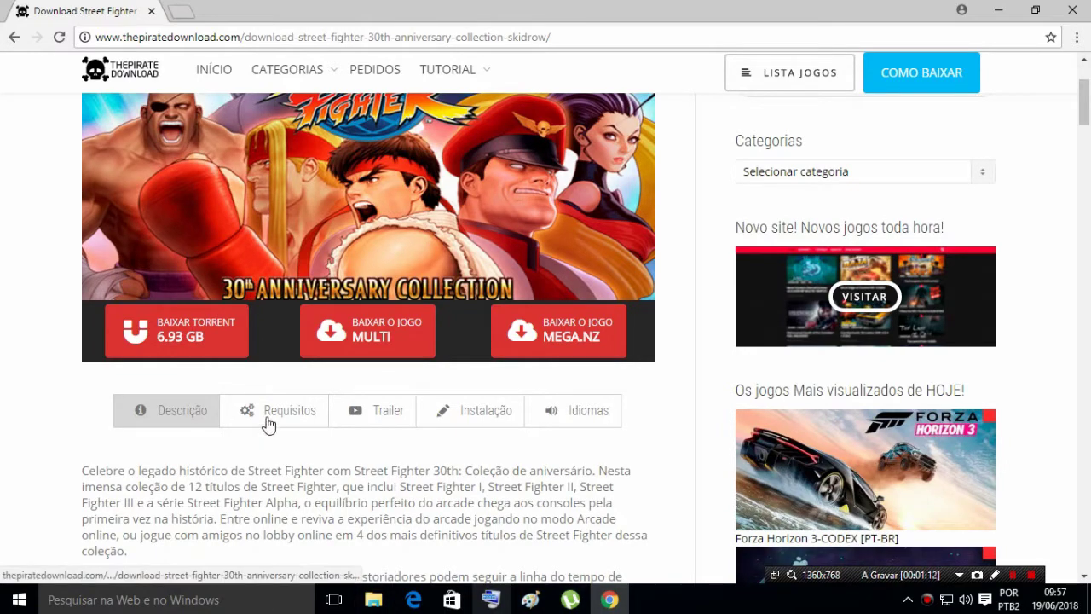
left_click(269, 425)
scroll(383, 510, "down", 2)
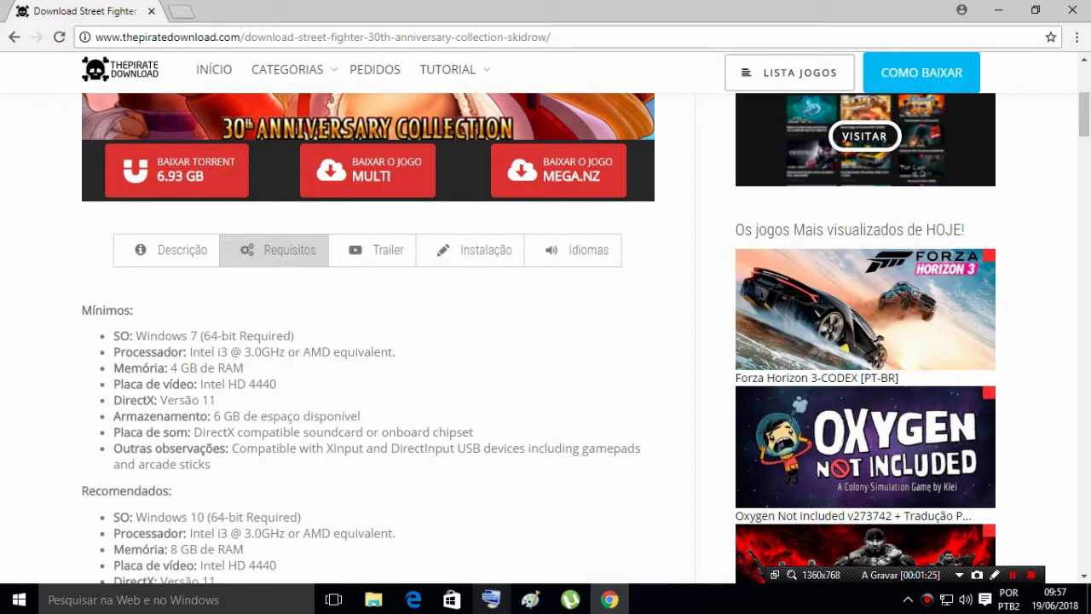
scroll(271, 433, "down", 1)
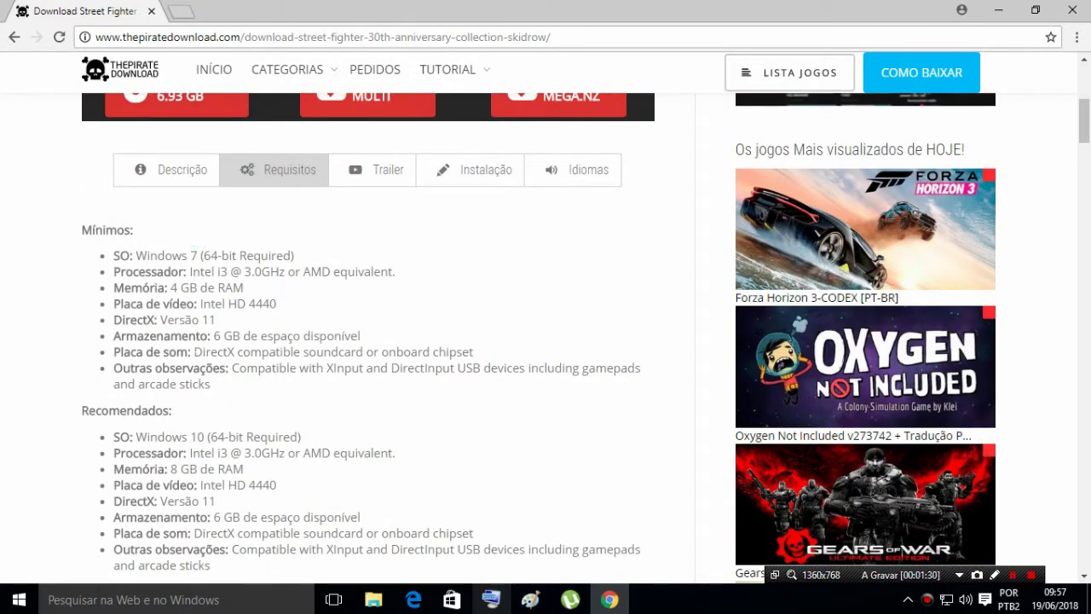
scroll(456, 352, "up", 4)
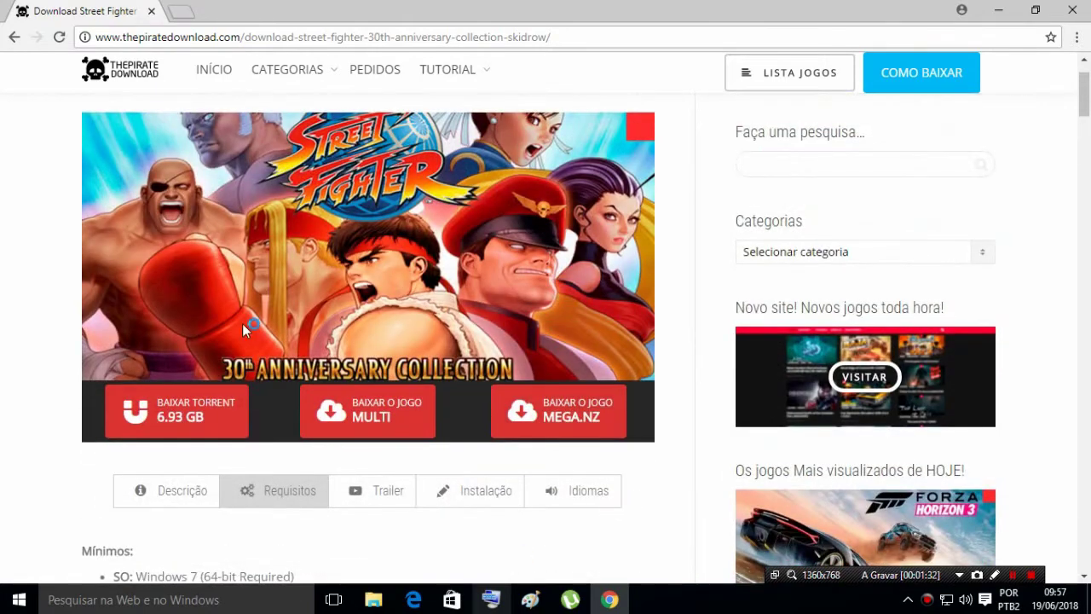
left_click(1072, 9)
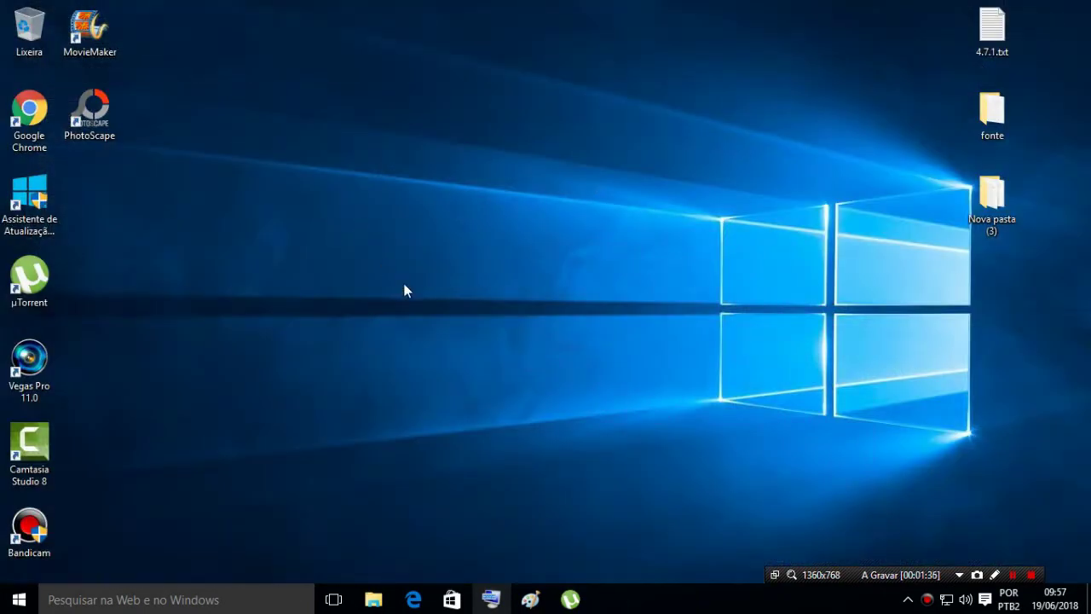
- Open the Street.Fighter.30th.Anniversary.Collection-SKIDROW folder under Downloads\Tutorias on drive D in File Explorer
left_click(374, 604)
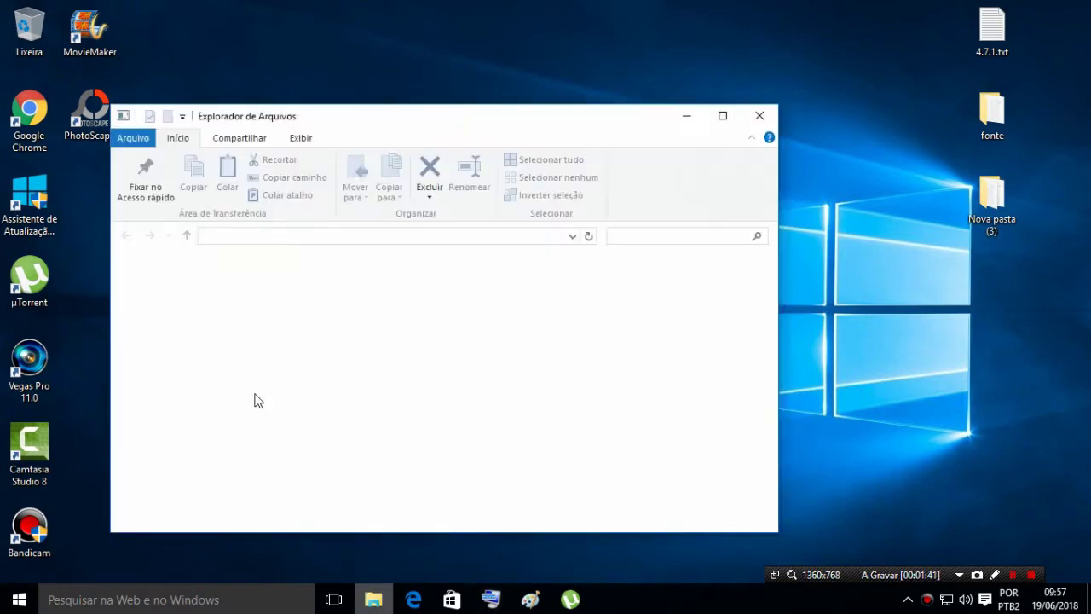
left_click(183, 477)
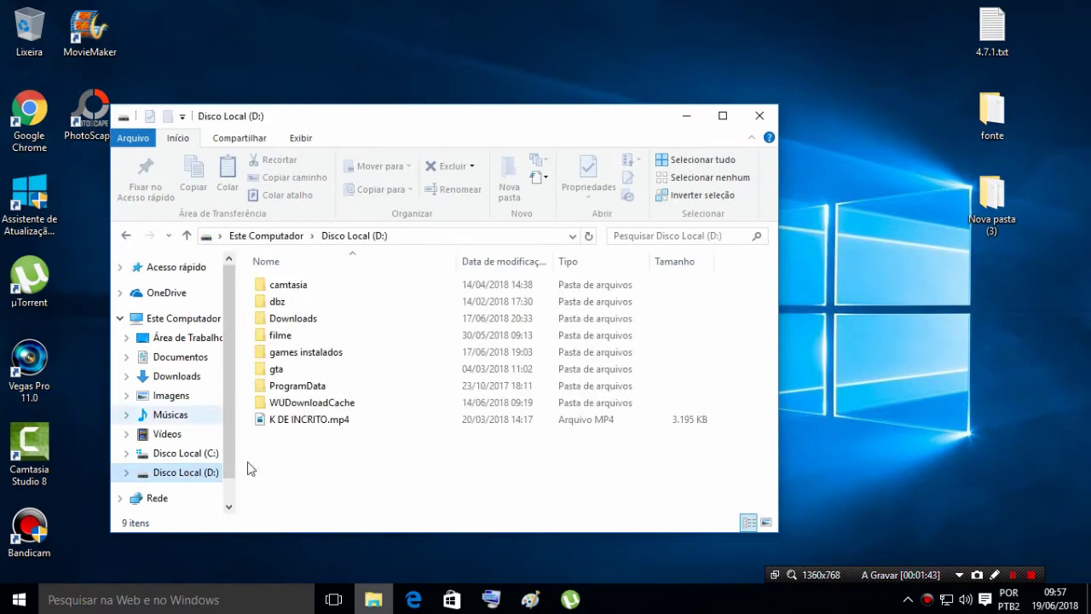
left_click(299, 319)
double_click(299, 319)
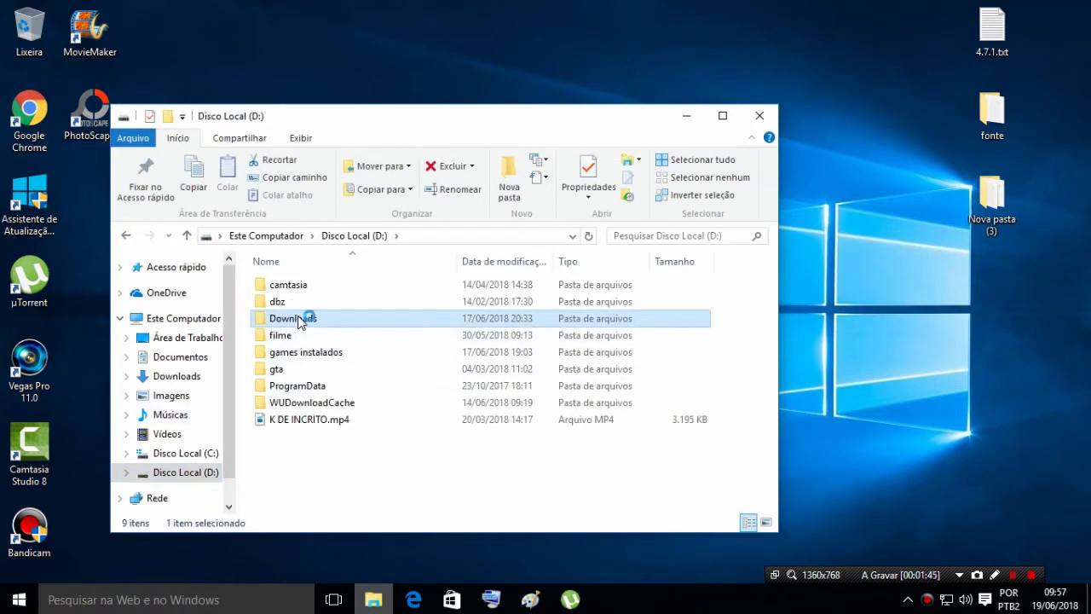
double_click(301, 300)
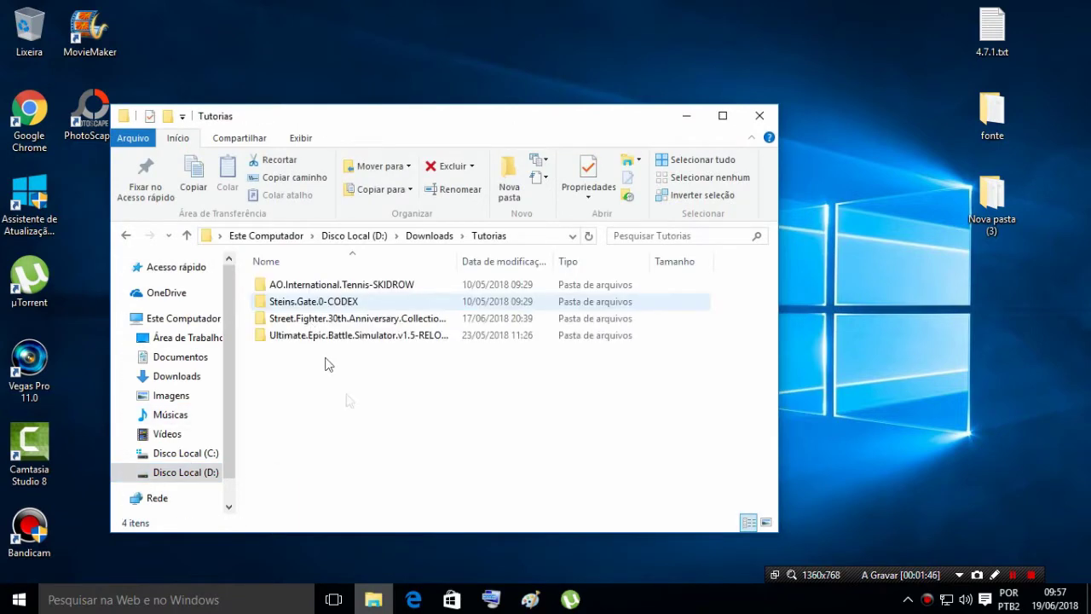
double_click(330, 318)
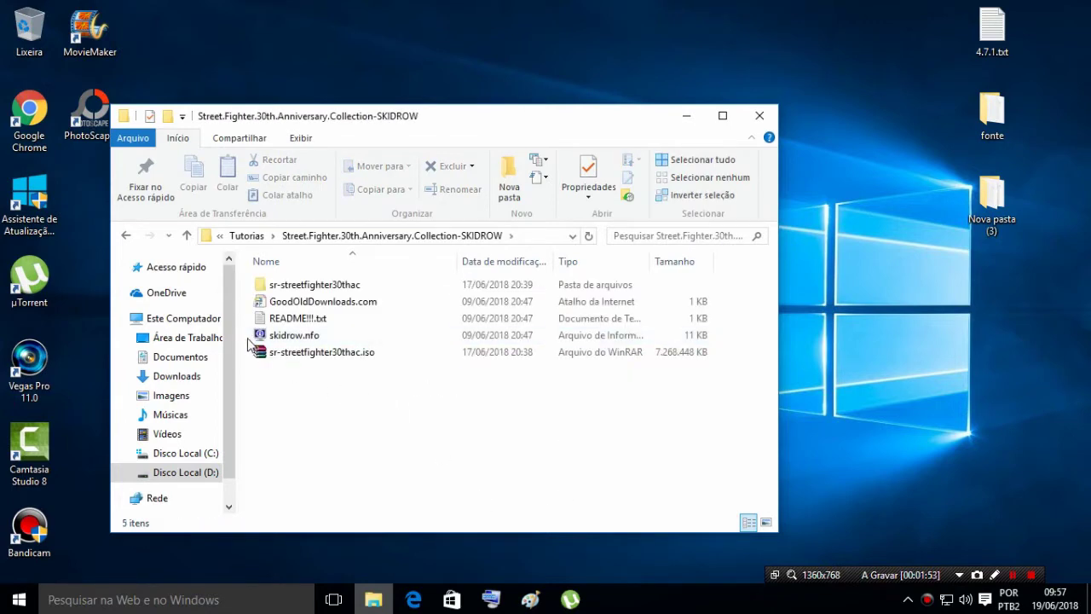
left_click_drag(264, 399, 294, 279)
left_click(298, 285)
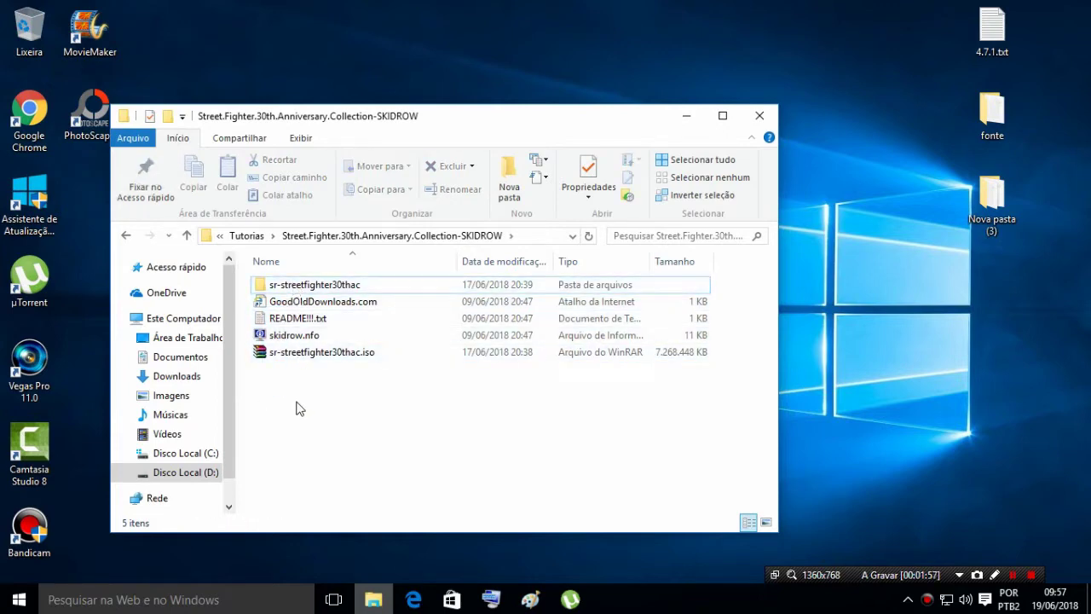
key("Down")
key("Down")
key("Up")
left_click(298, 404)
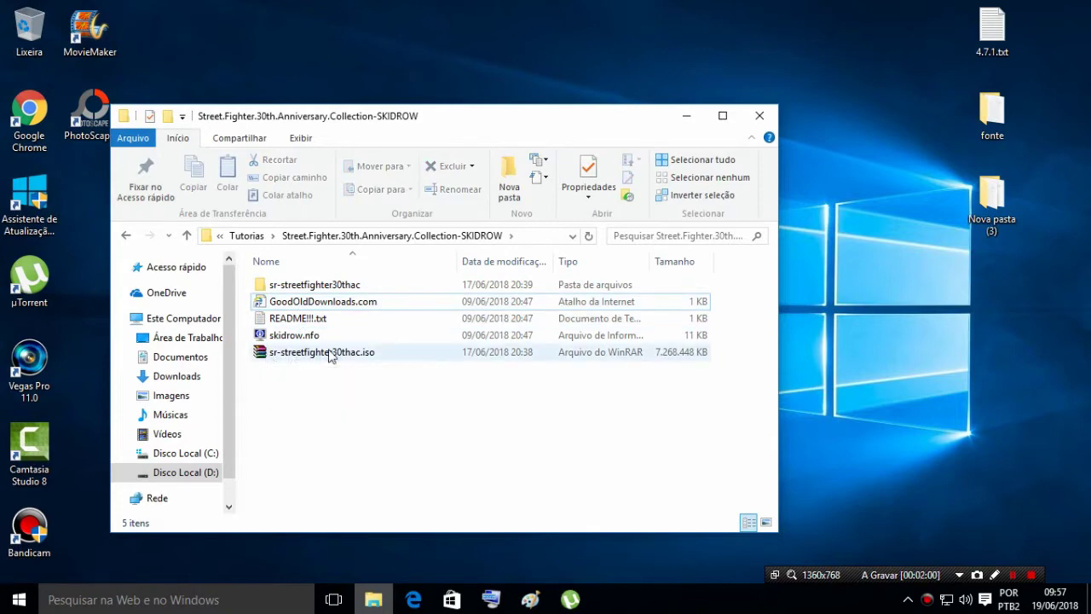
- View the extraction options for sr-streetfighter30thac.iso and dismiss them without extracting
left_click(287, 356)
right_click(308, 364)
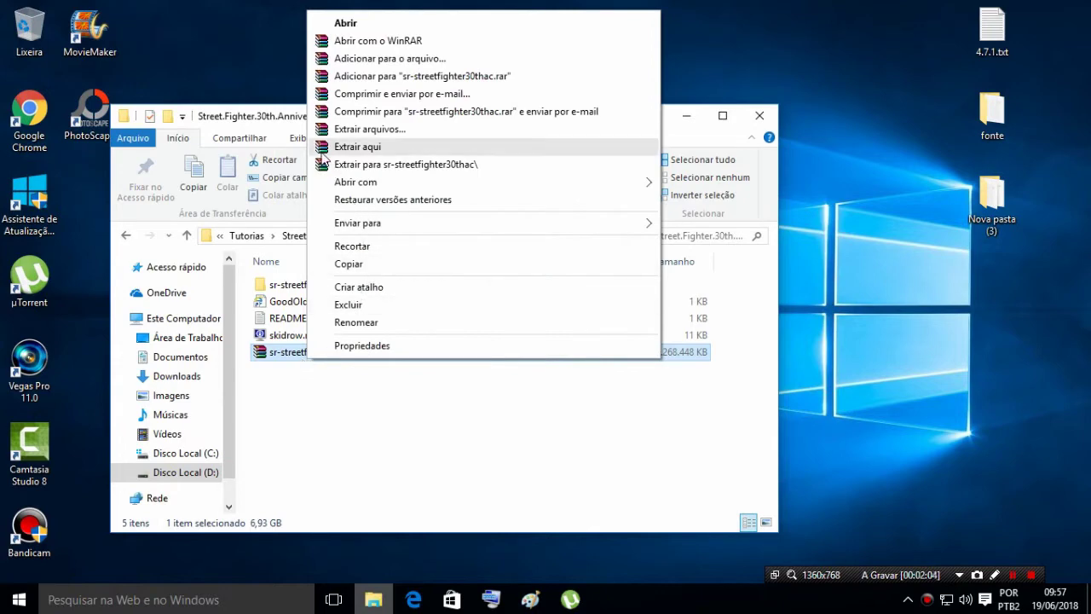
left_click(431, 456)
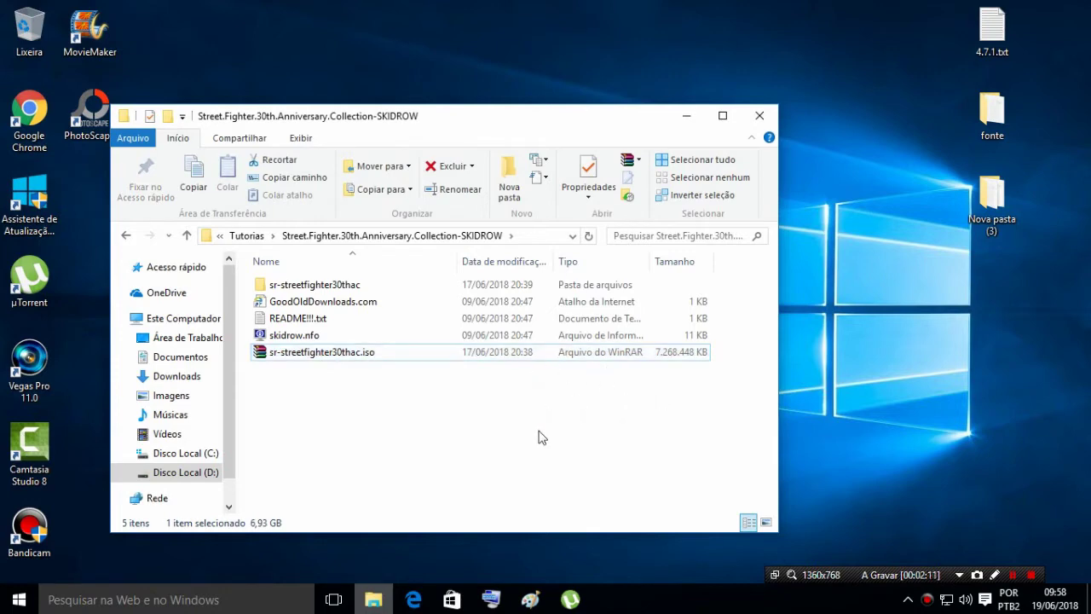
- Open the sr-streetfighter30thac folder, show its contents as large thumbnails, and run Install.exe as administrator
left_click(335, 284)
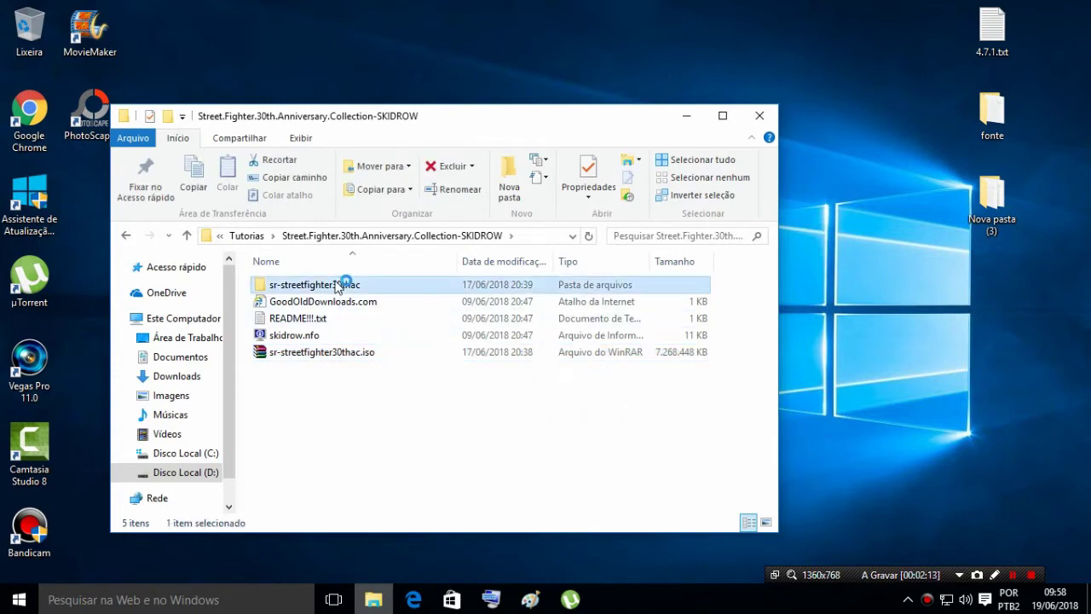
double_click(336, 285)
left_click(766, 520)
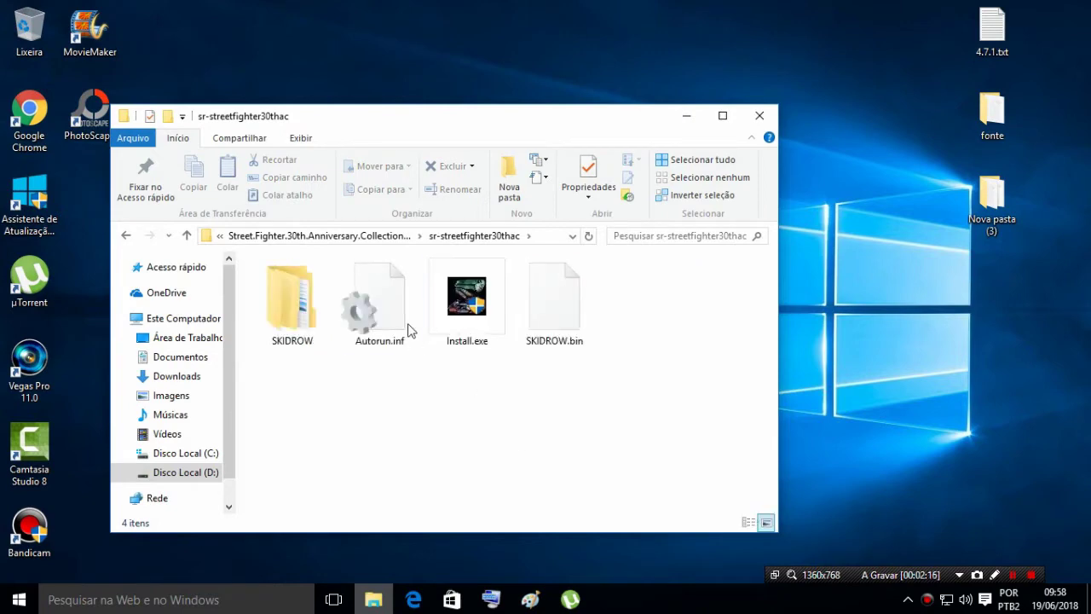
left_click(473, 307)
right_click(474, 307)
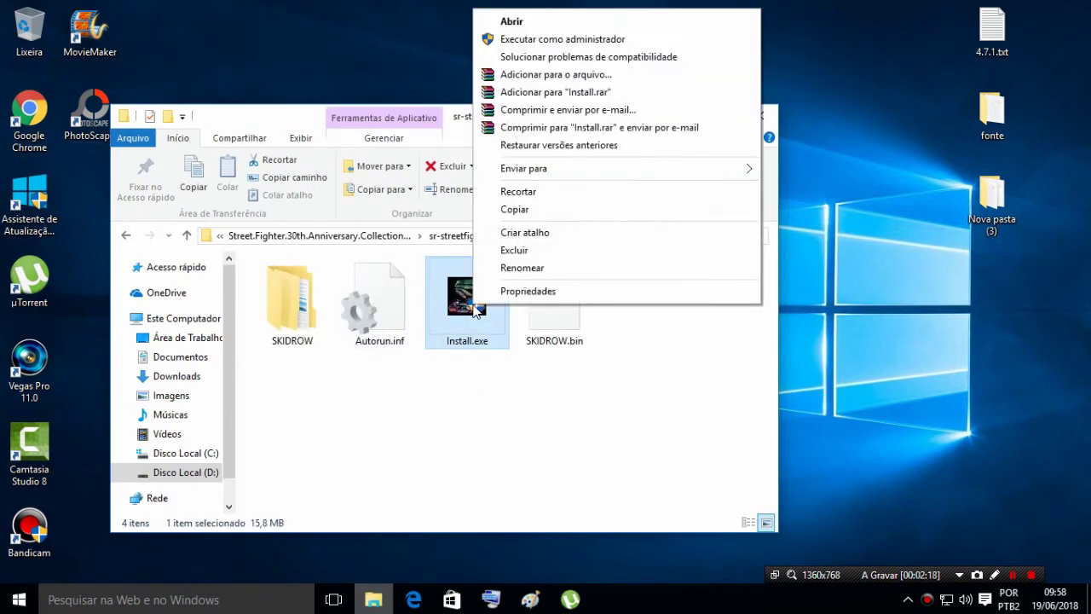
left_click(530, 41)
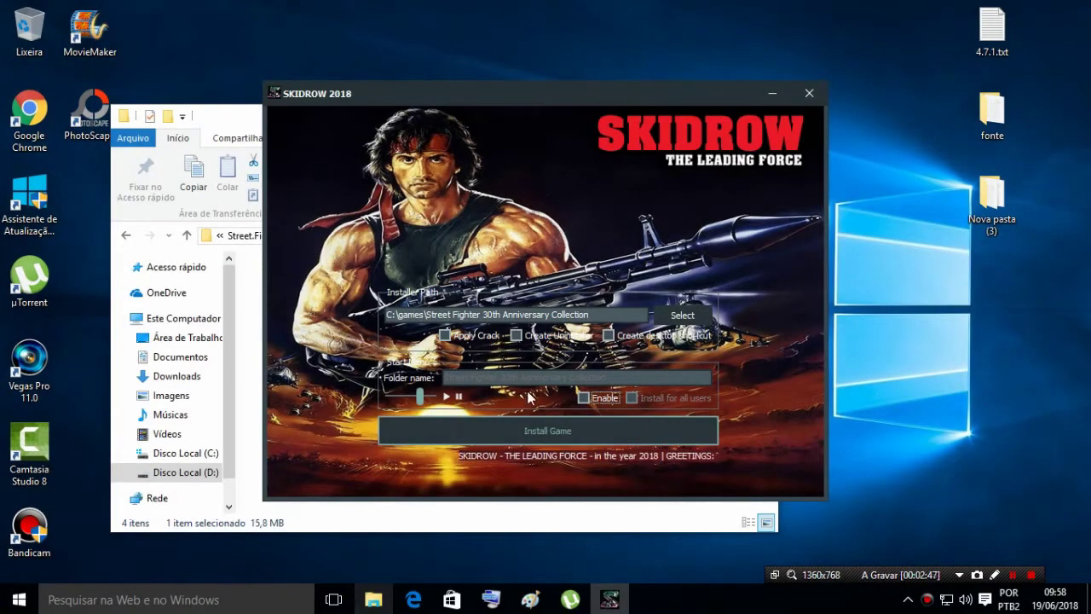
- Set the installation path to the games instalados folder on drive D, keeping the Street Fighter 30th Anniversary Collection subfolder
left_click_drag(589, 315, 390, 315)
left_click(389, 315)
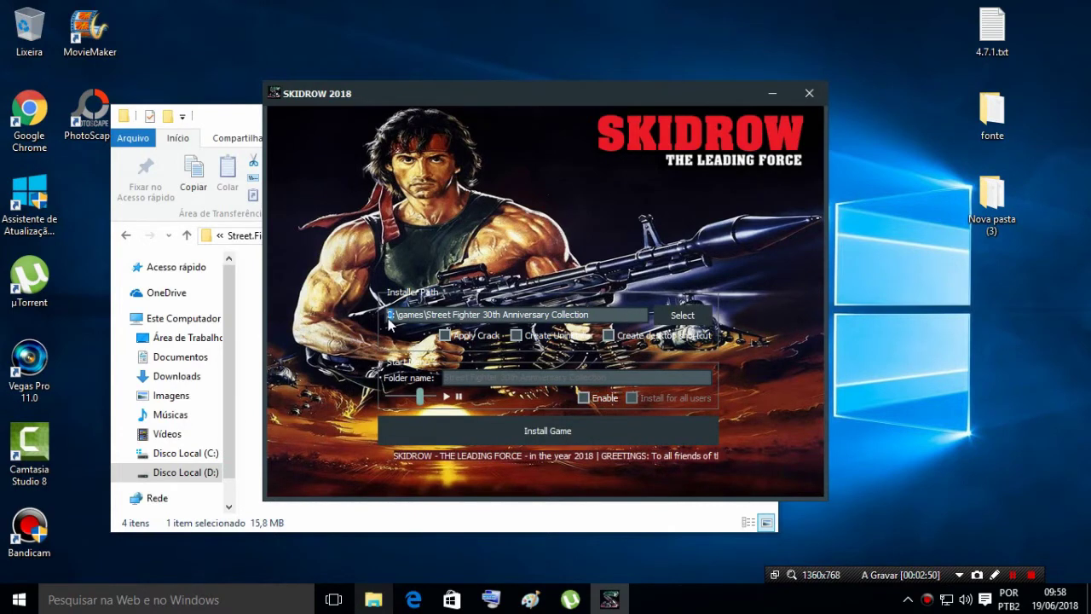
left_click(673, 316)
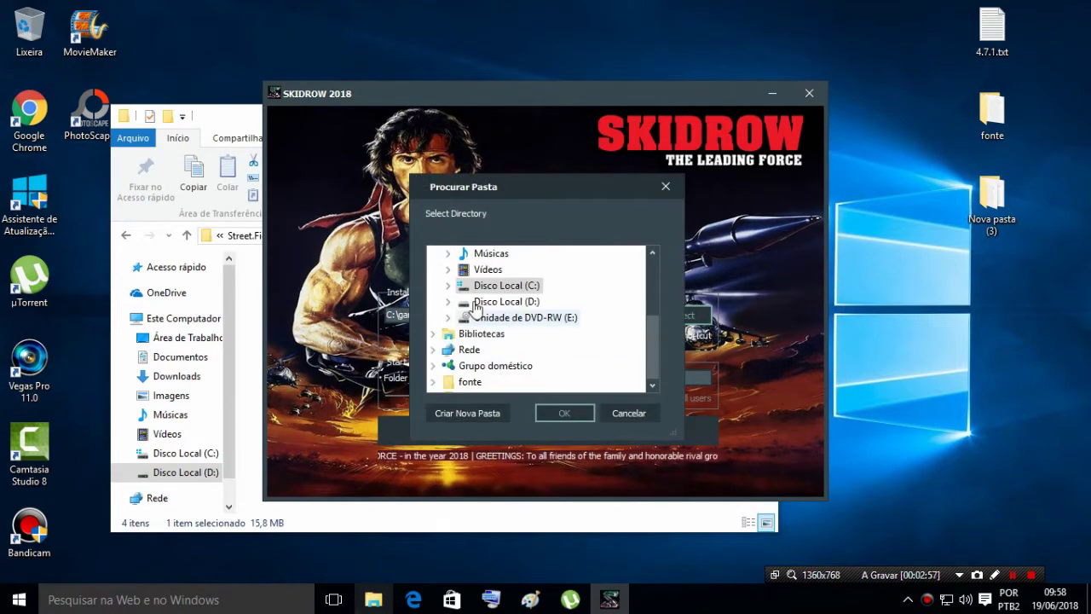
left_click(448, 286)
scroll(530, 369, "down", 2)
scroll(525, 369, "up", 1)
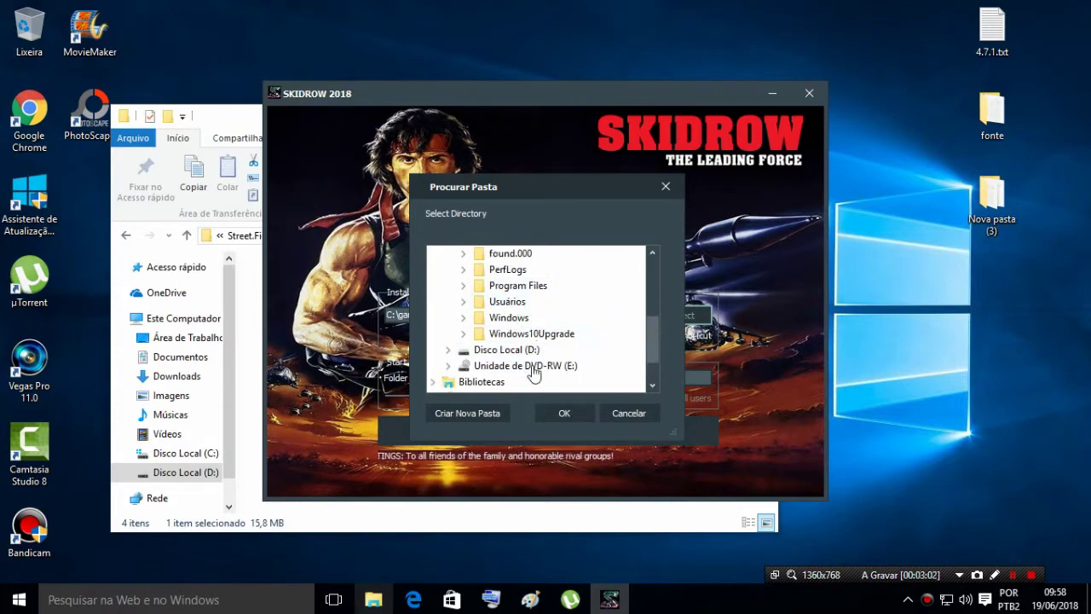
left_click(456, 349)
scroll(454, 358, "down", 1)
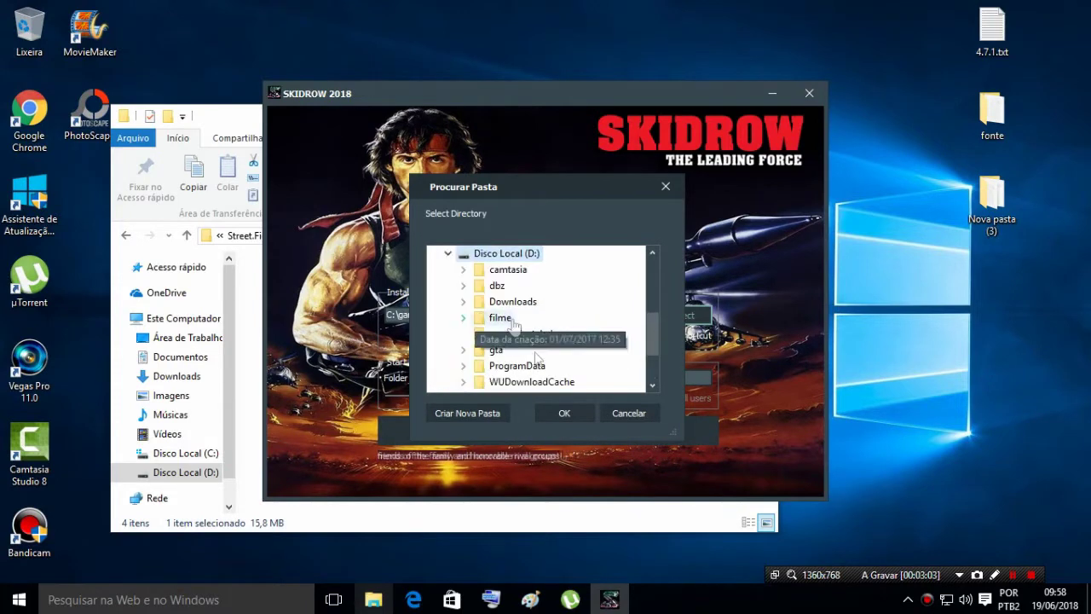
left_click(505, 336)
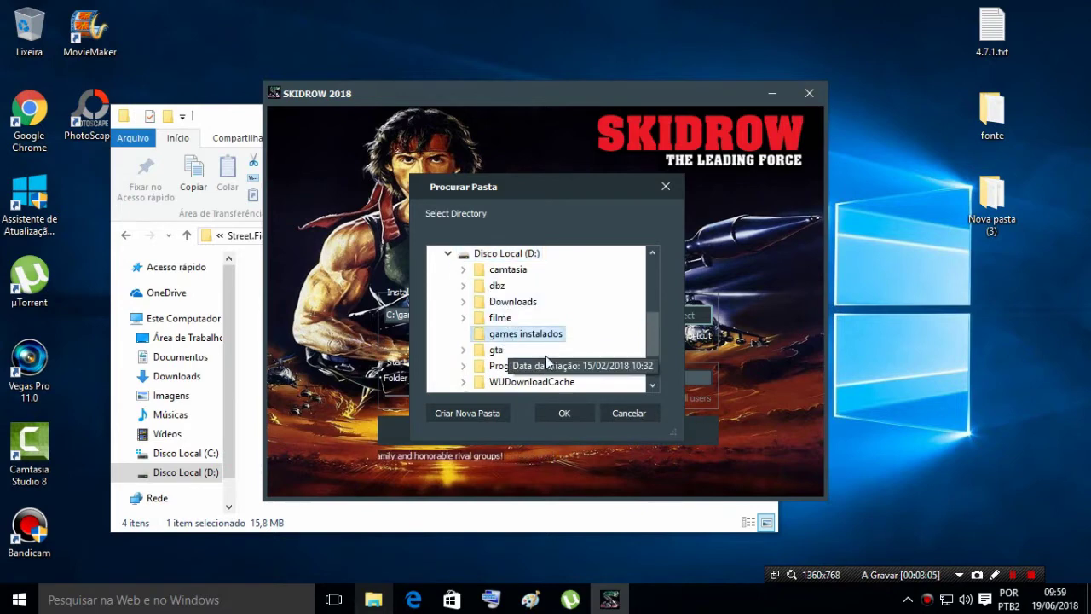
left_click(561, 412)
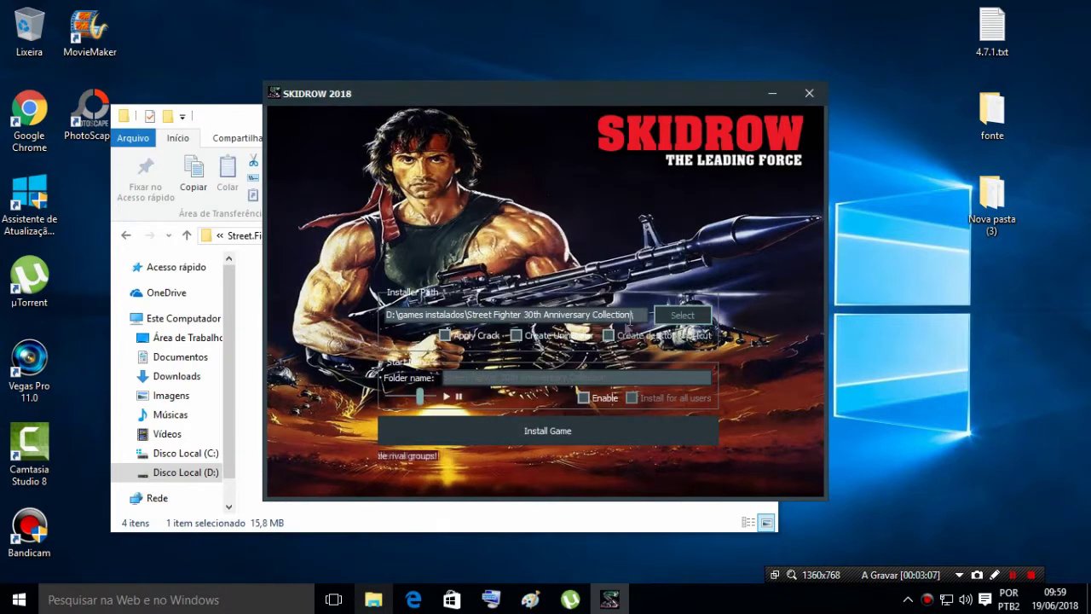
double_click(408, 314)
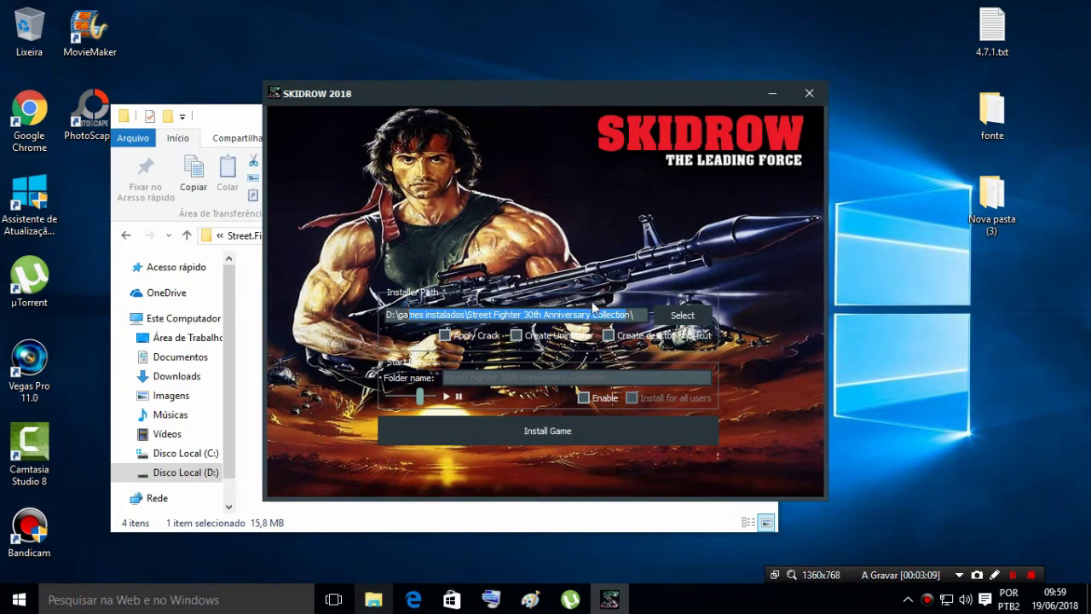
left_click(634, 317)
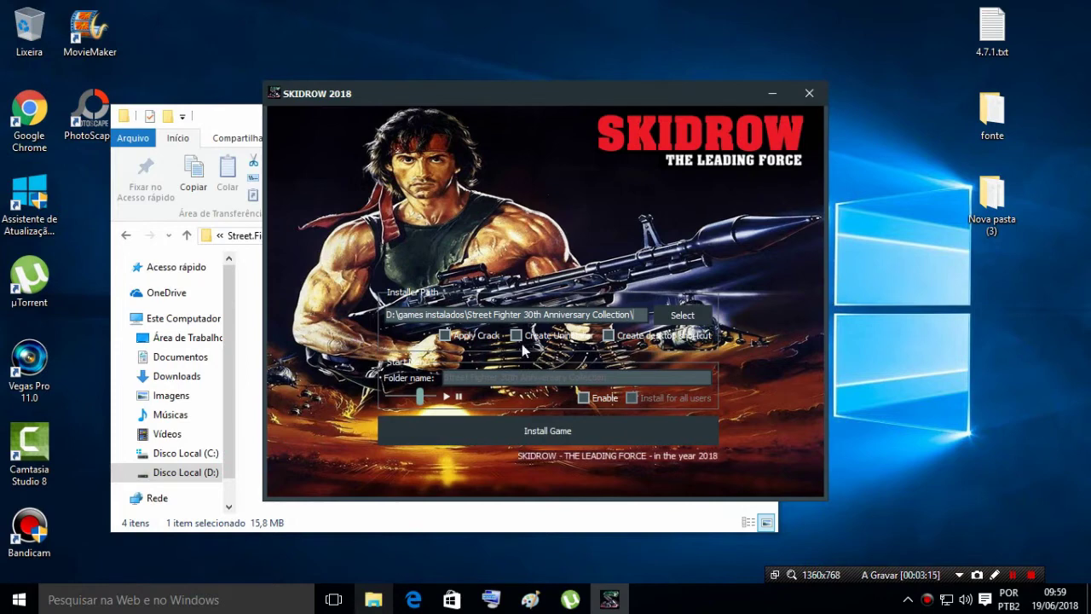
- Install the game with the desktop shortcut and uninstaller options enabled, and acknowledge the completion message
left_click(608, 335)
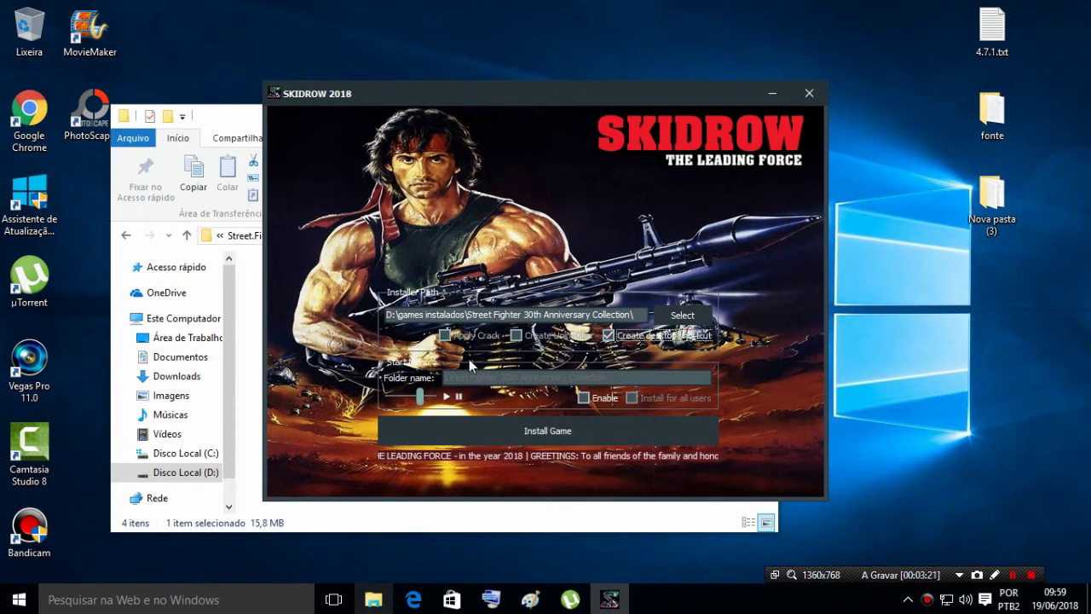
left_click(516, 335)
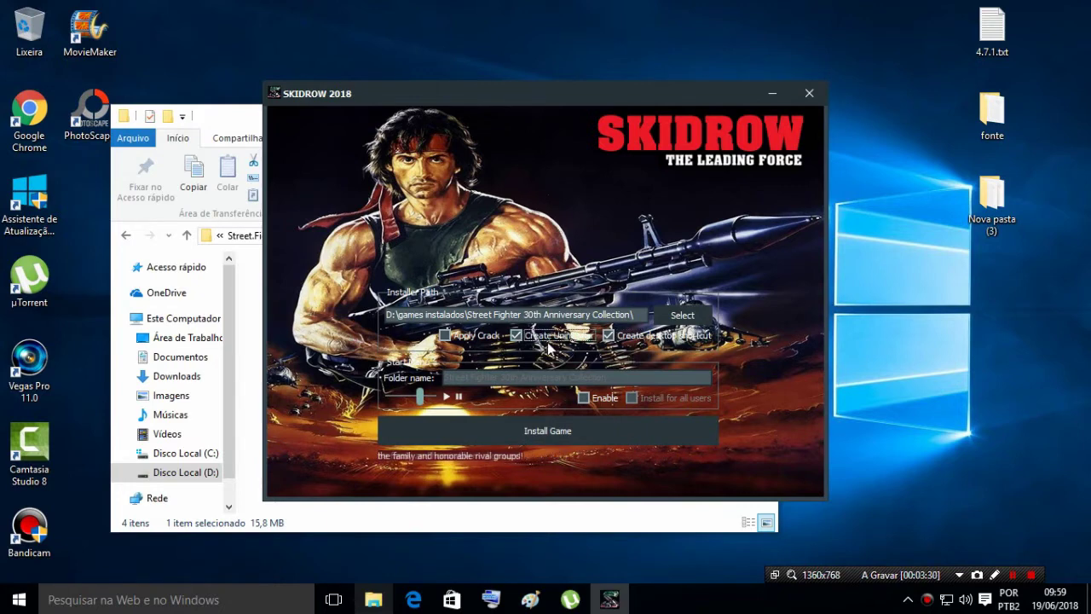
mouse_move(521, 93)
left_mouse_down()
mouse_move(492, 88)
mouse_move(509, 111)
left_mouse_up()
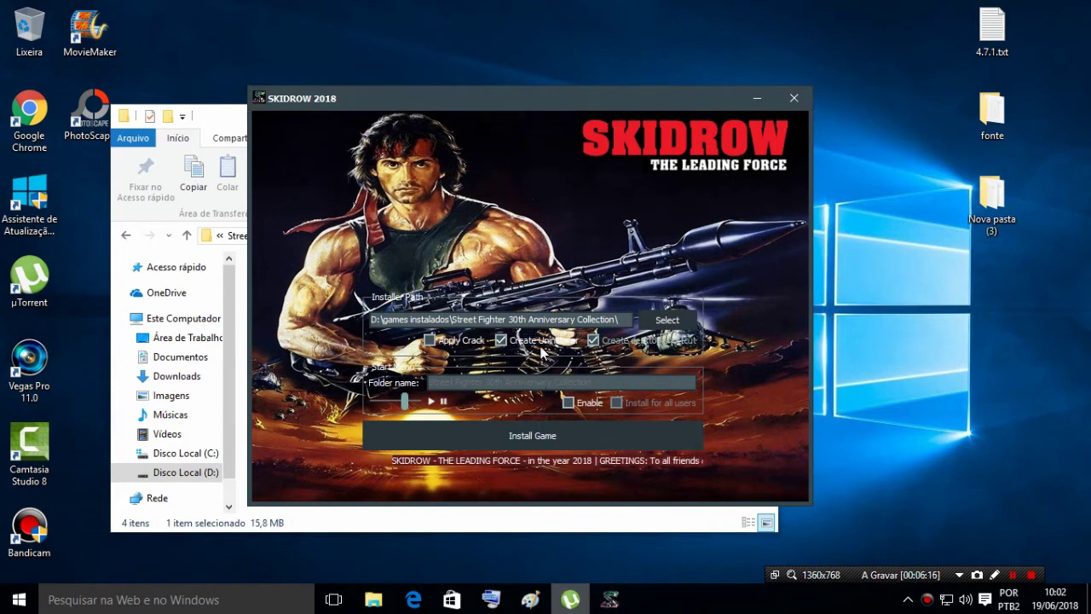
left_click(528, 435)
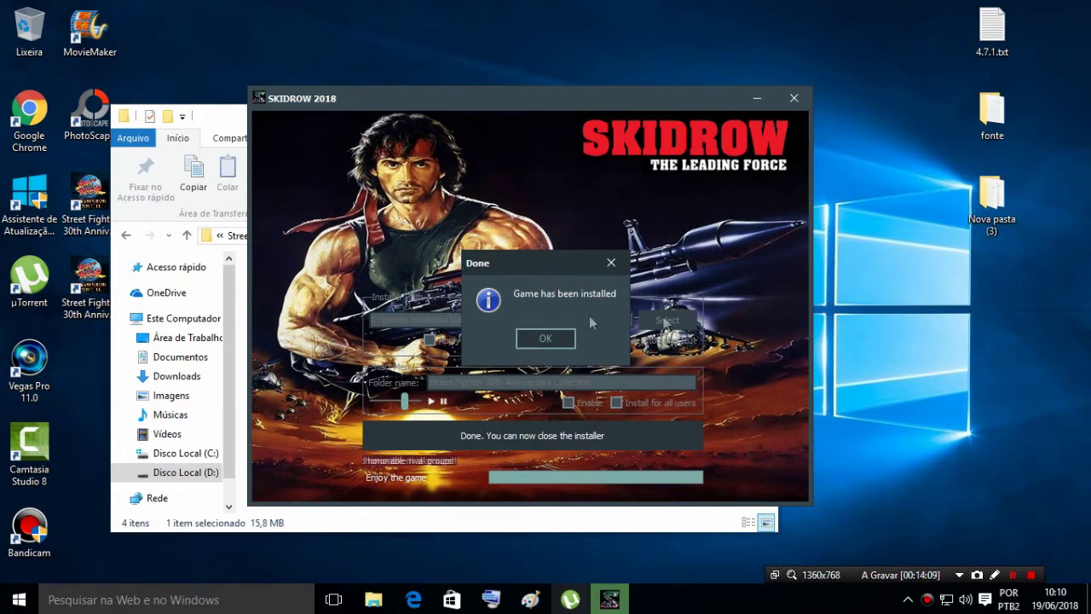
left_click(537, 340)
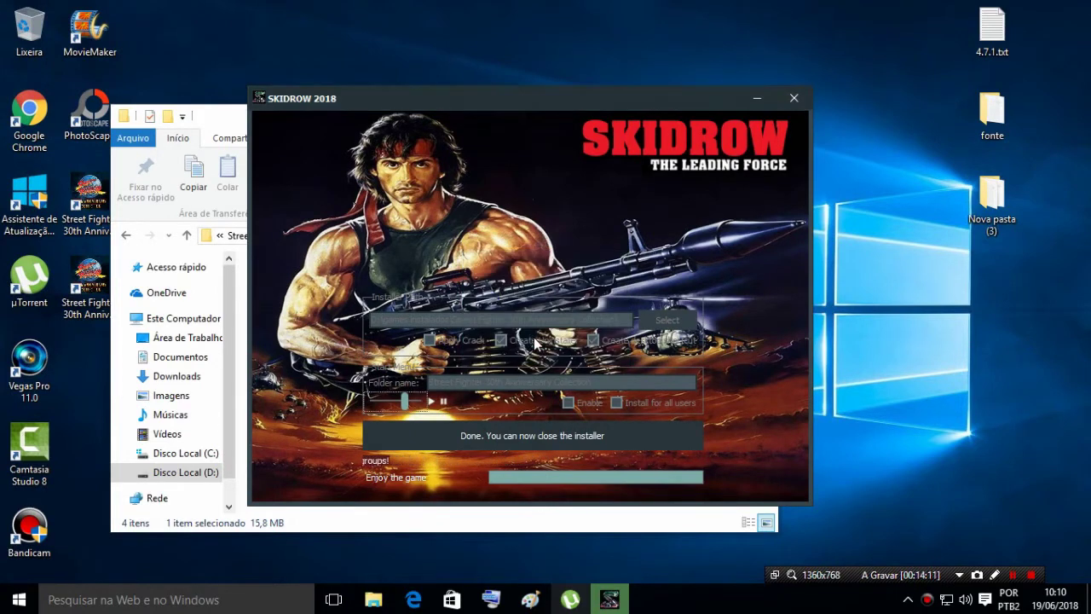
- Close the installer and open the win32 folder inside the SKIDROW folder of sr-streetfighter30thac
left_click(798, 109)
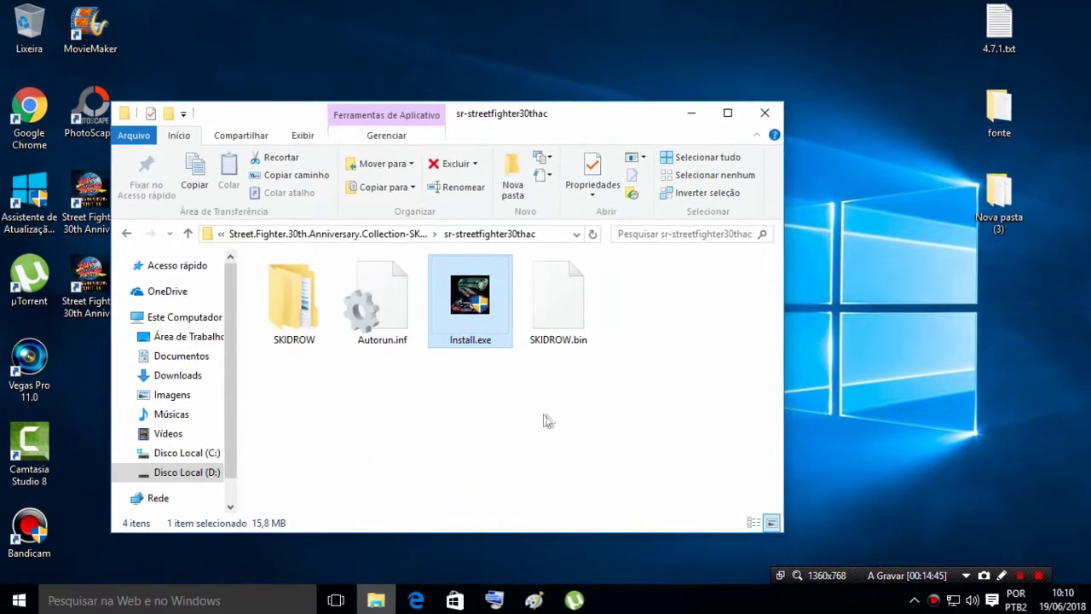
left_click(548, 325)
left_click(462, 322)
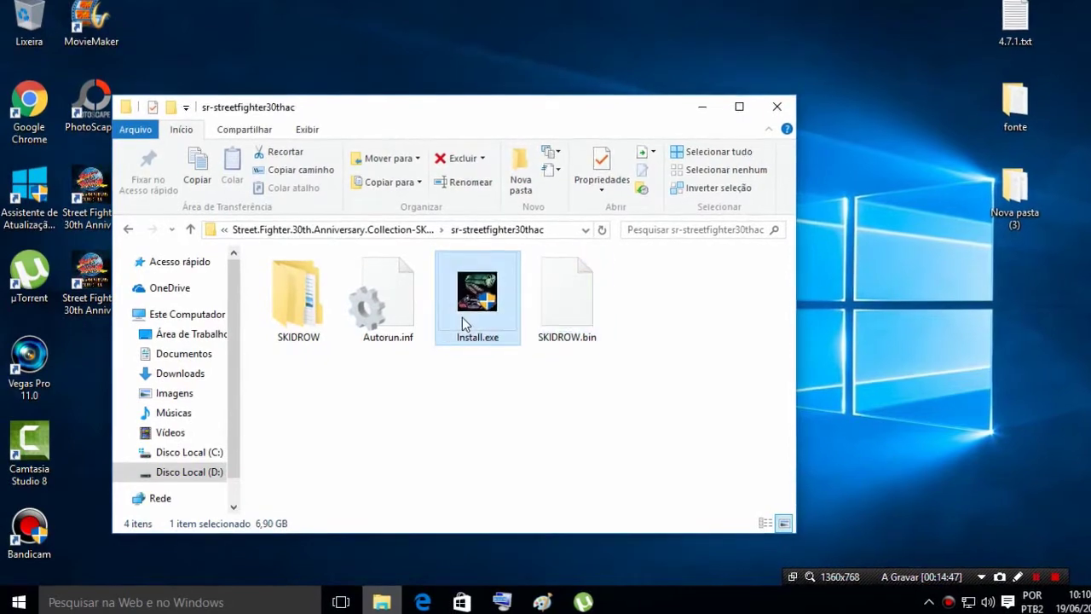
left_click(406, 358)
left_click(383, 303)
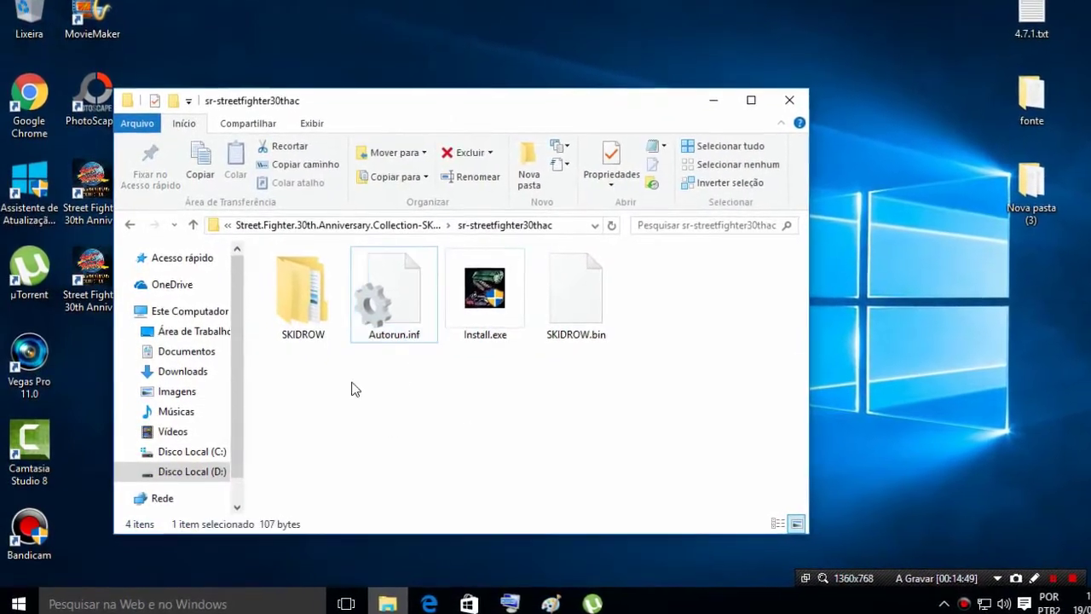
left_click(311, 315)
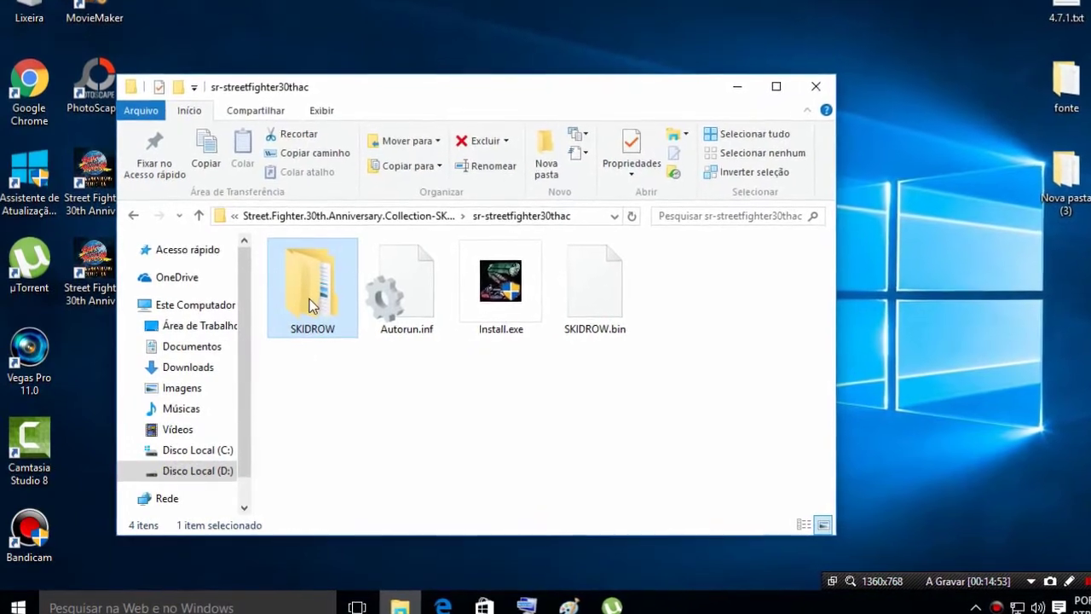
double_click(310, 297)
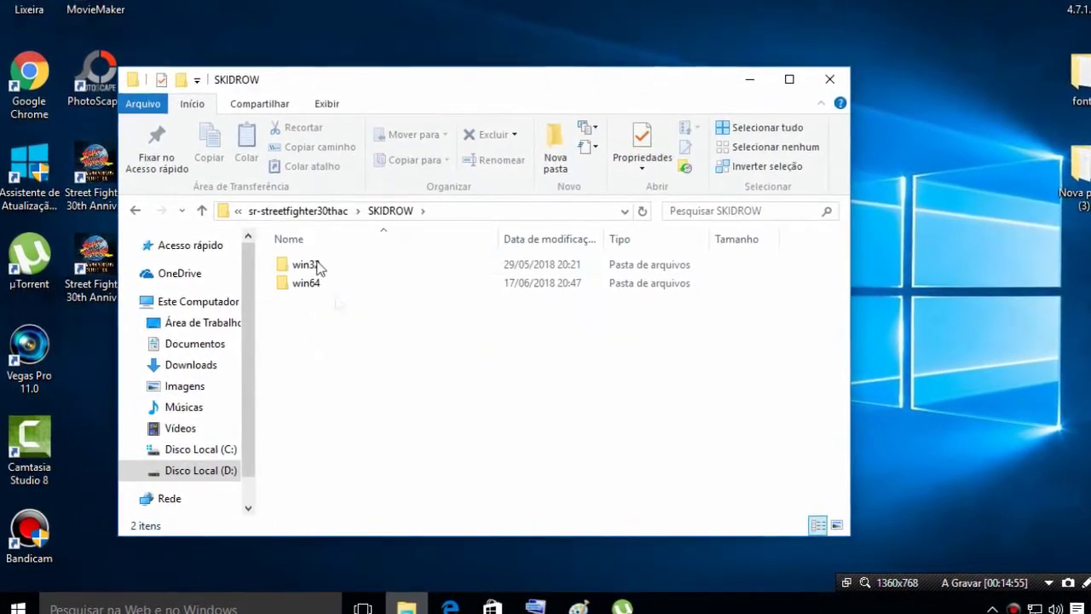
double_click(305, 265)
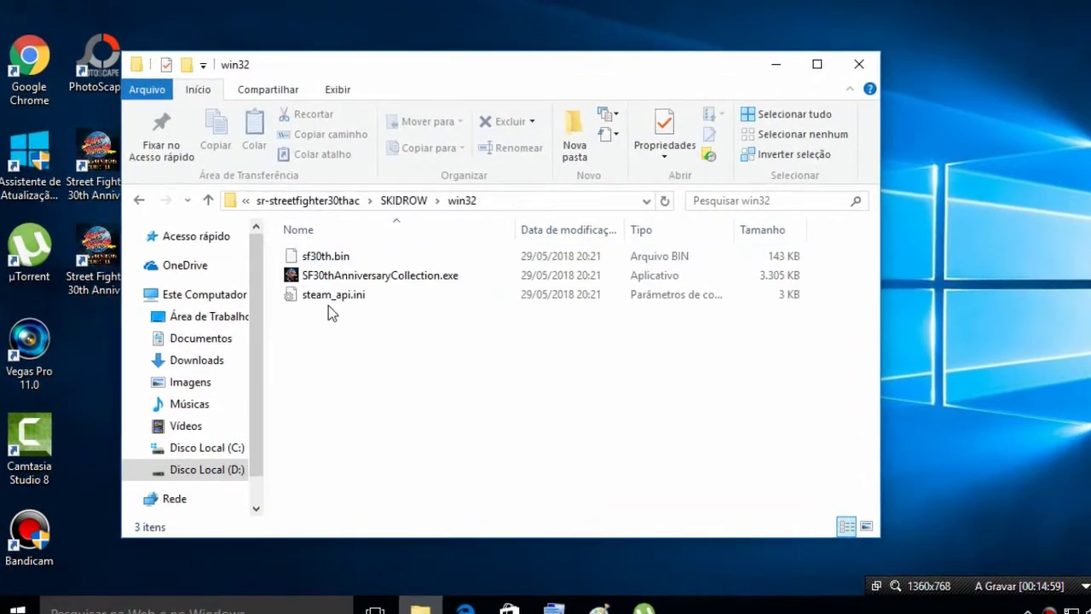
- Check in the file properties of steam_api.ini that the read-only attribute is cleared, and confirm the properties
left_click(325, 295)
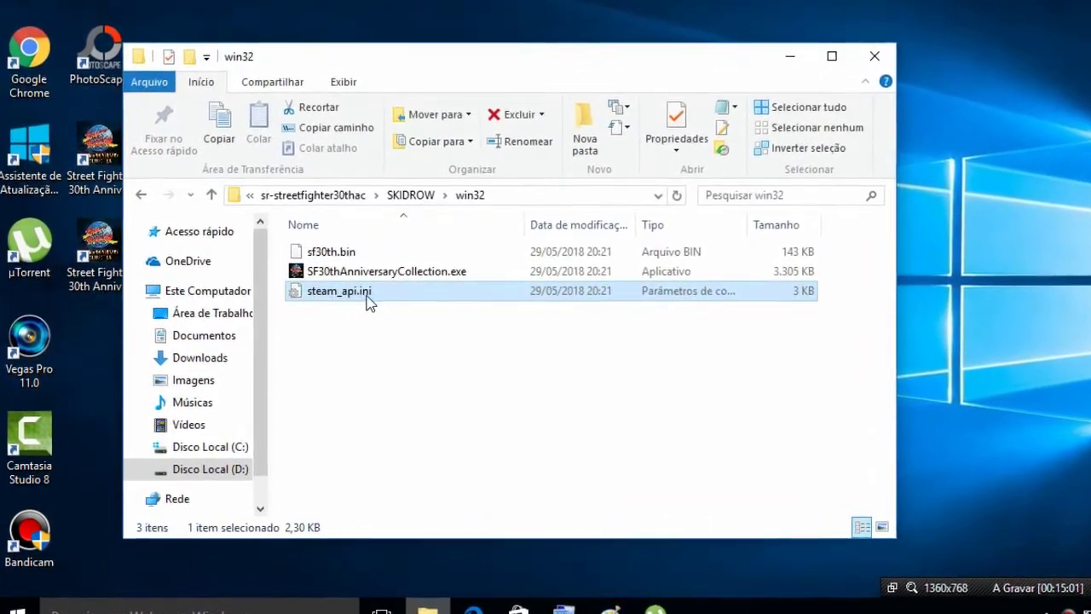
right_click(386, 303)
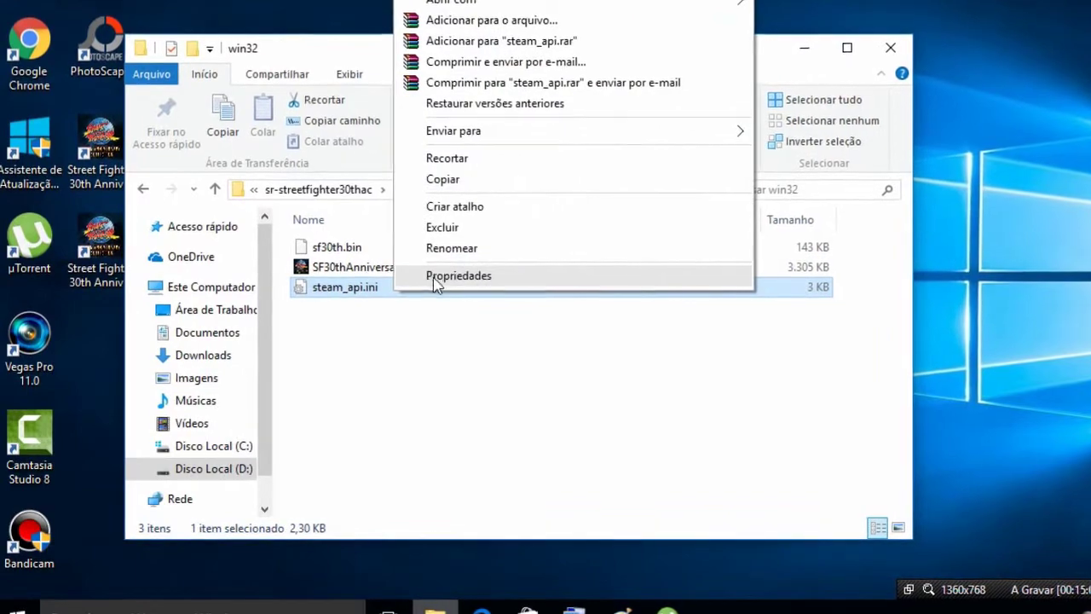
left_click(430, 280)
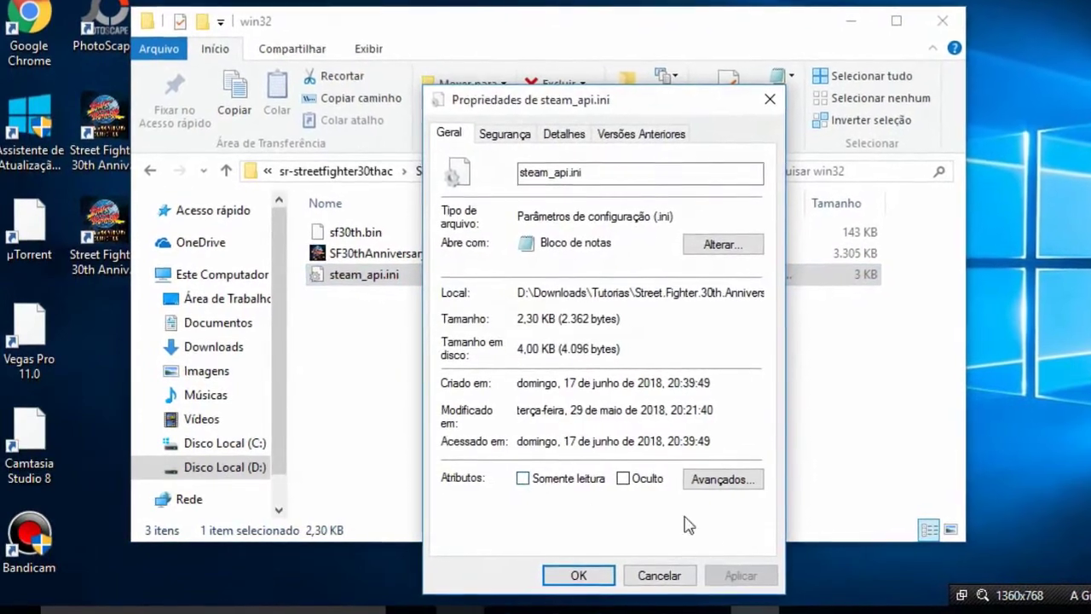
left_click(564, 581)
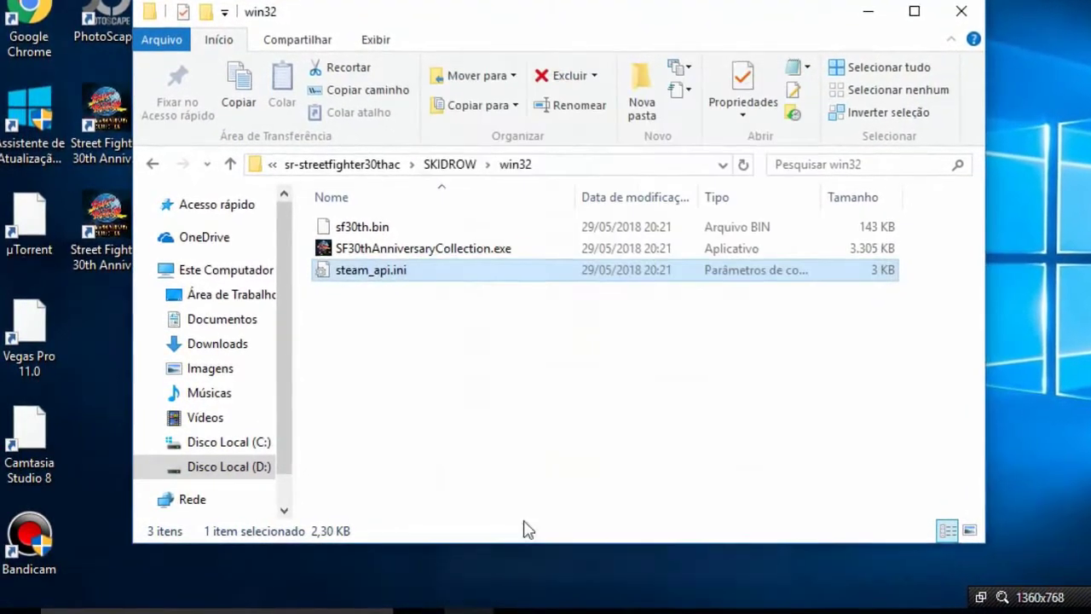
- Open steam_api.ini in Notepad, set Language to "brazilian", and close the file with the changes saved
left_click(381, 271)
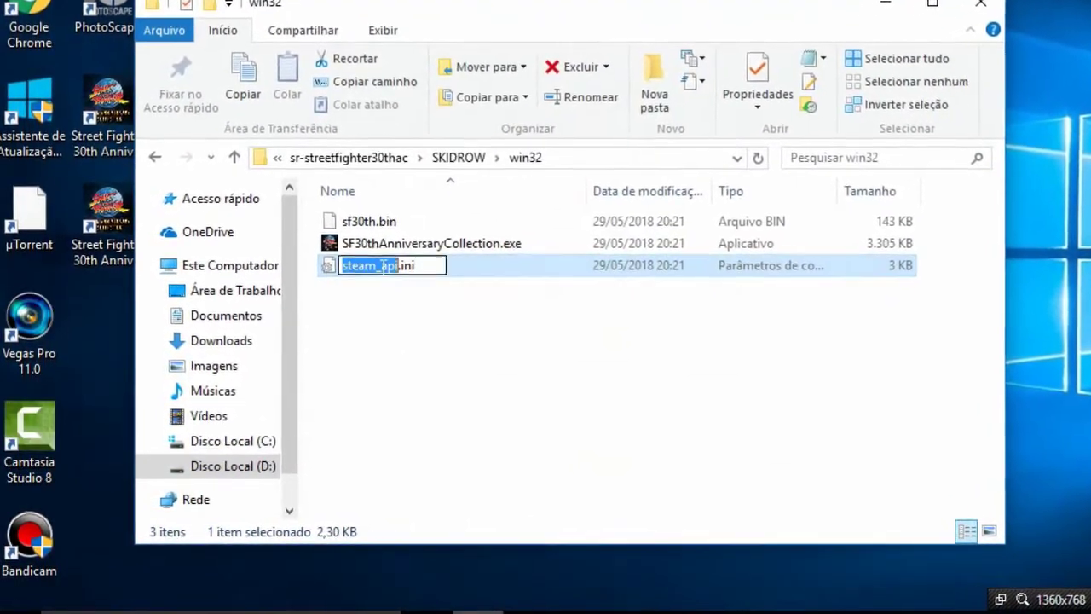
left_click(495, 272)
double_click(467, 268)
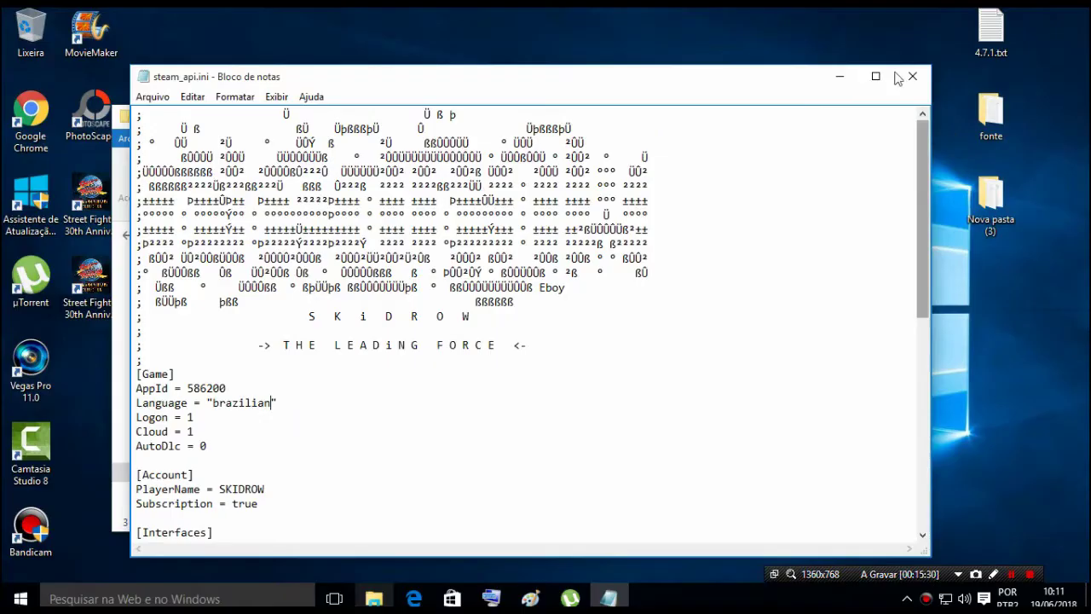
left_click(901, 80)
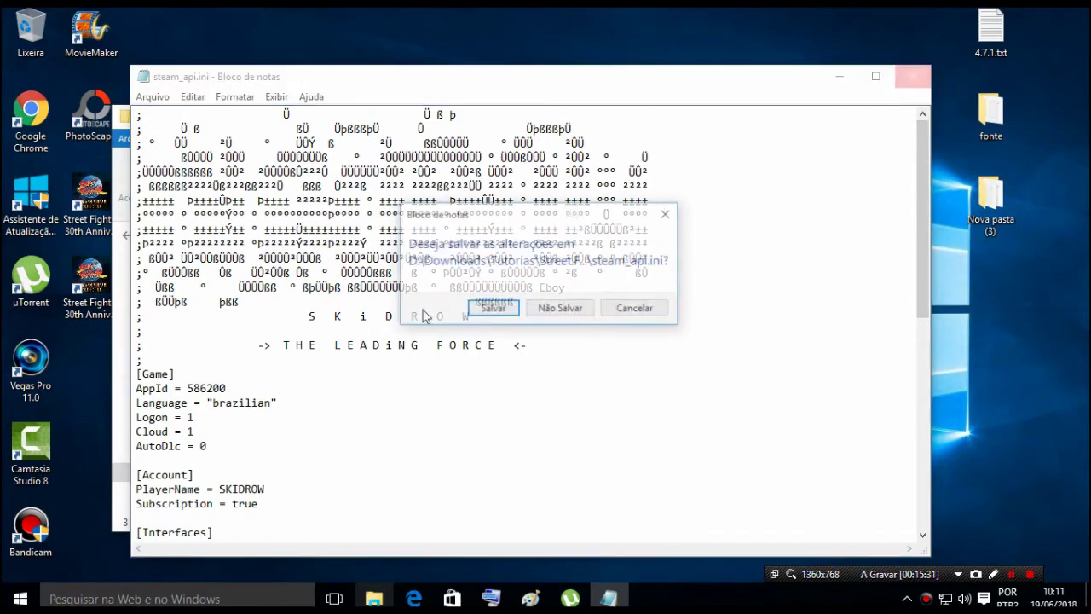
left_click(477, 309)
- Copy sf30th.bin, SF30thAnniversaryCollection.exe and steam_api.ini from the win32 folder and minimize the folder window
left_click_drag(356, 341, 303, 284)
right_click(305, 292)
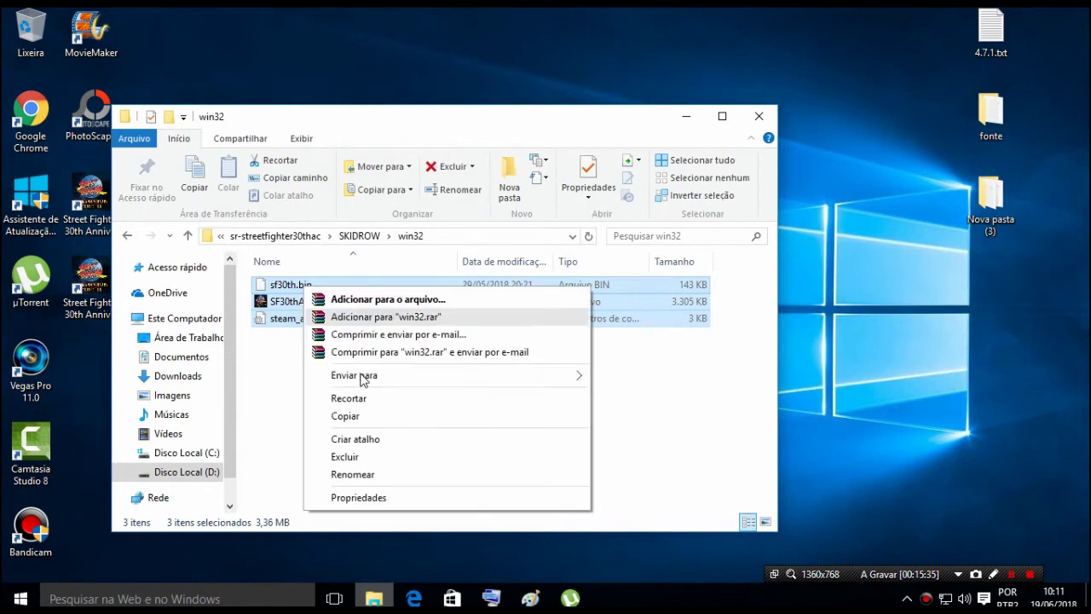
left_click(364, 416)
left_click(685, 116)
- Move the two Street Fighter shortcuts to open space on the desktop and set the x86 one apart from the x64 one
left_click_drag(91, 279, 464, 294)
left_click_drag(92, 198, 388, 275)
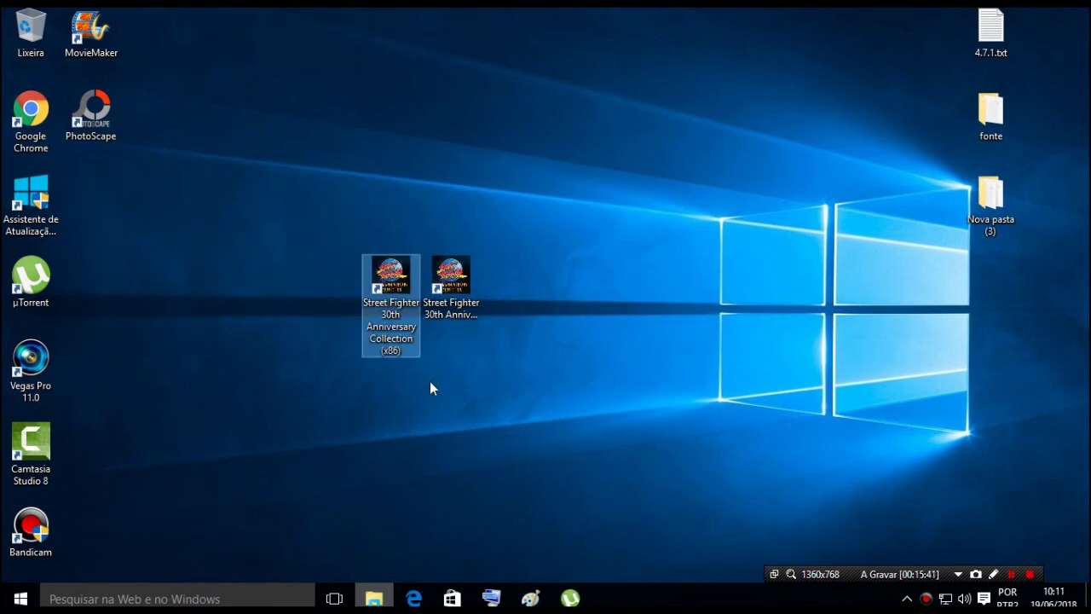
left_click(431, 319)
left_click(399, 451)
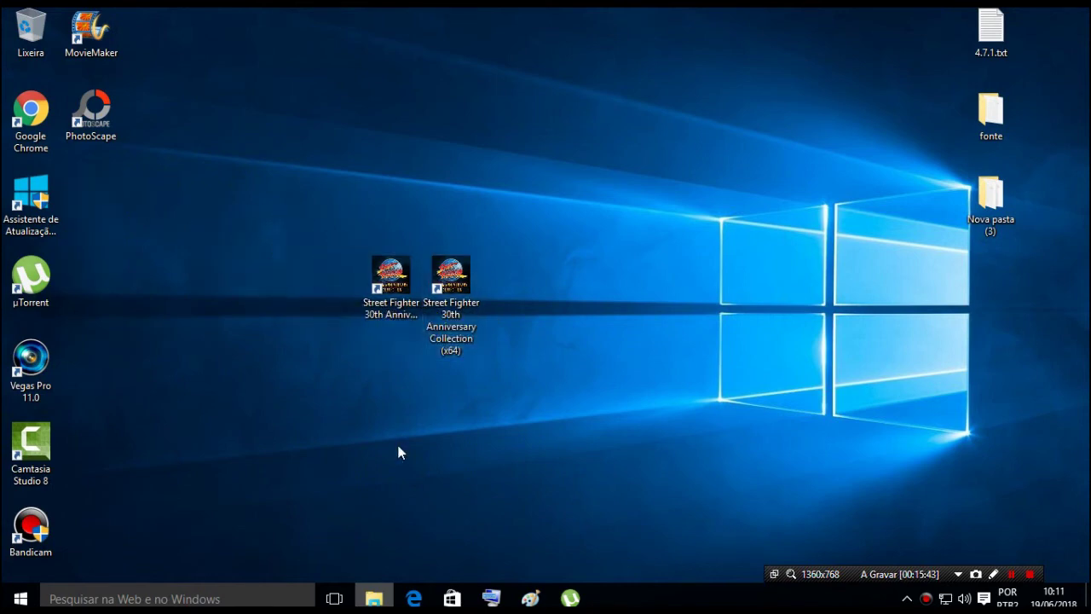
left_click(390, 277)
left_click(453, 436)
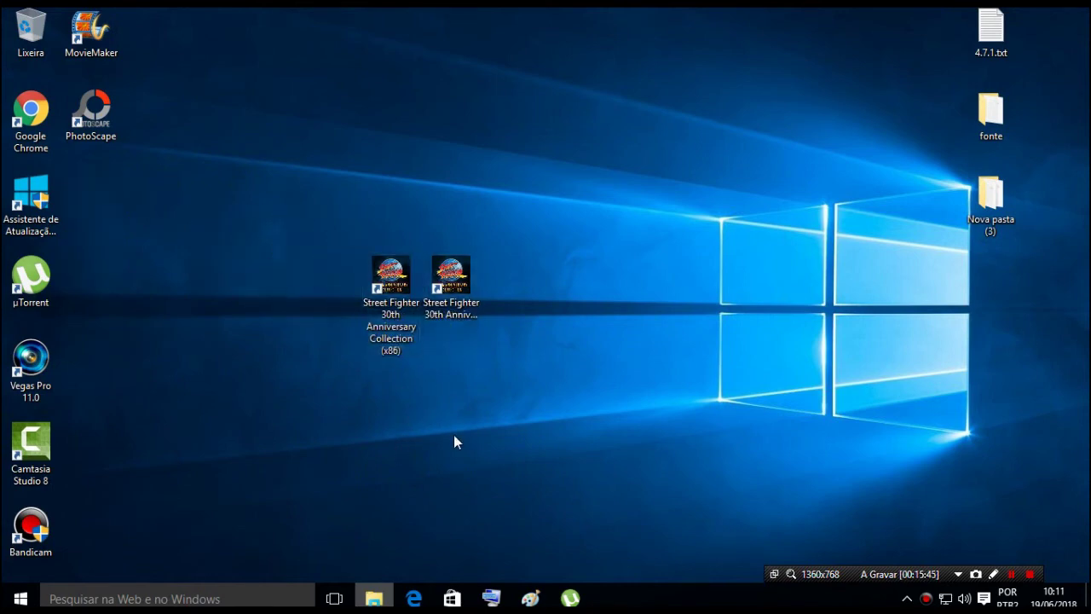
left_click_drag(397, 294, 266, 315)
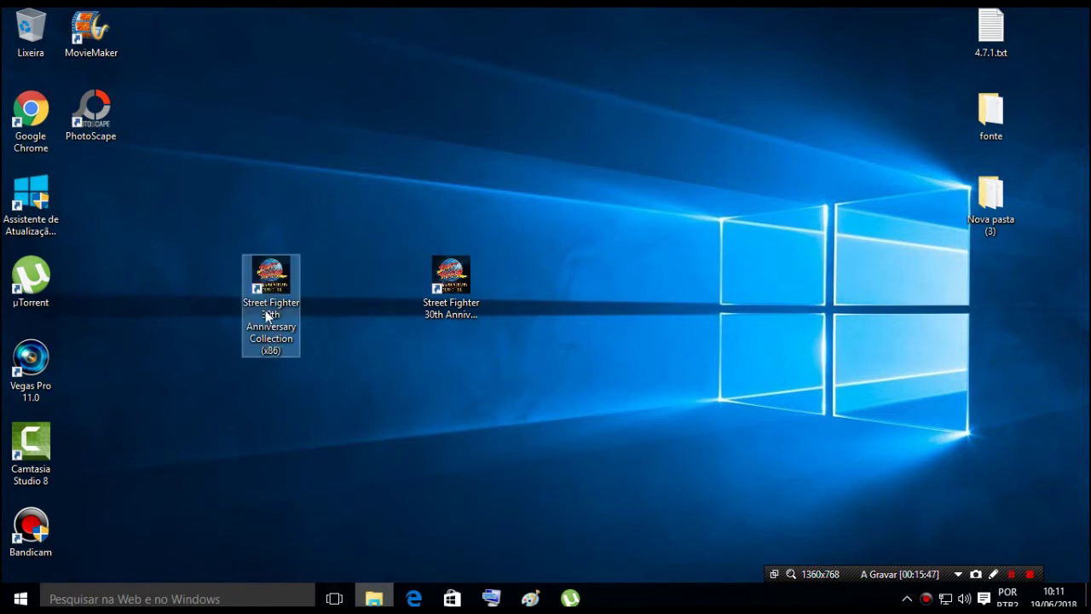
- Paste the copied files into the x86 shortcut's file location, replacing the existing SF30thAnniversaryCollection.exe, and close that folder
right_click(263, 305)
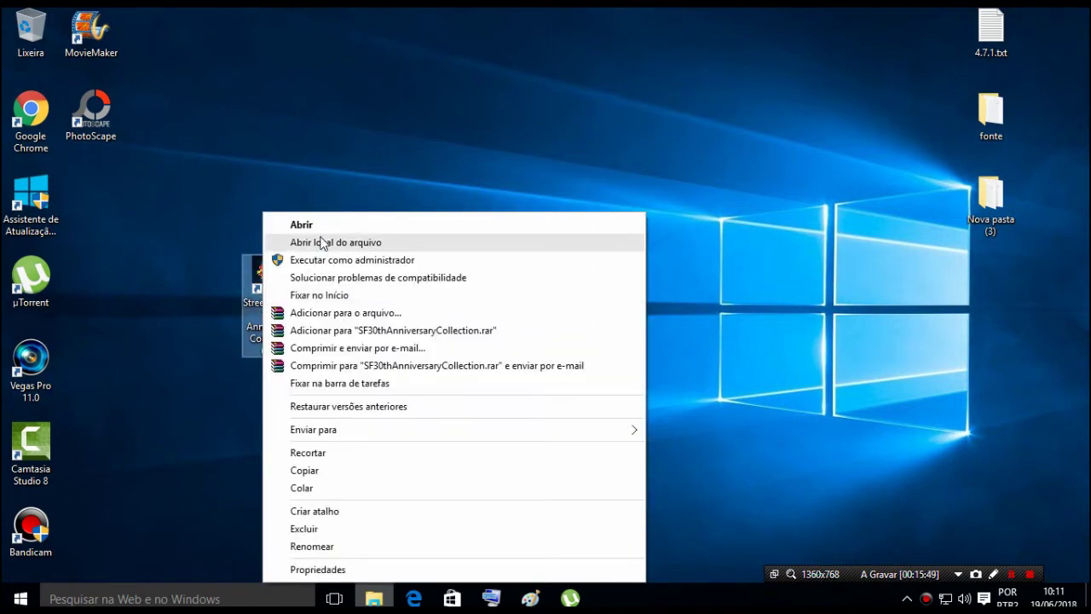
left_click(322, 243)
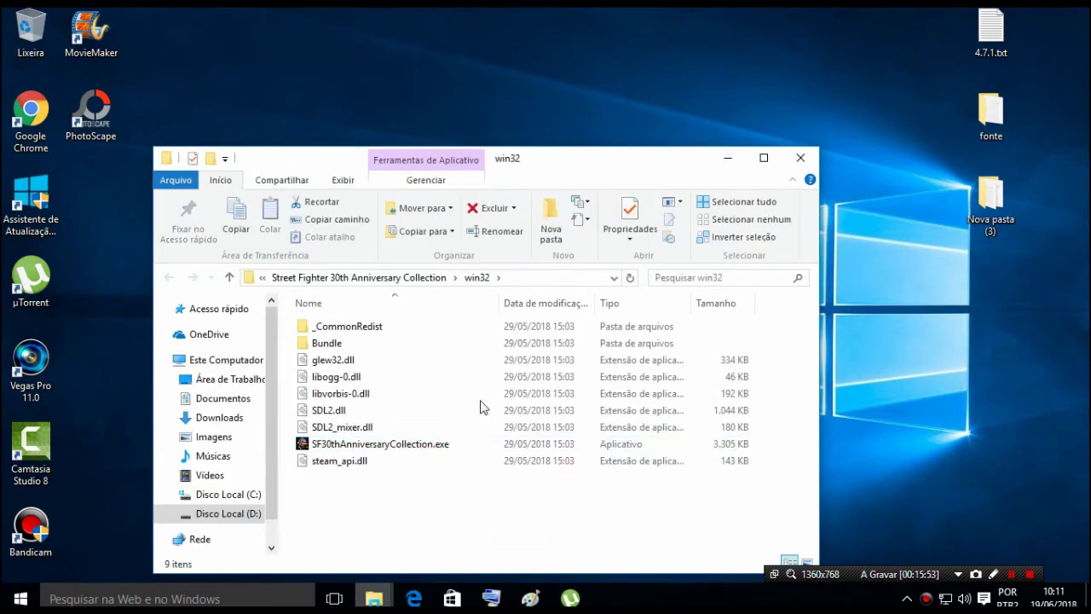
right_click(469, 401)
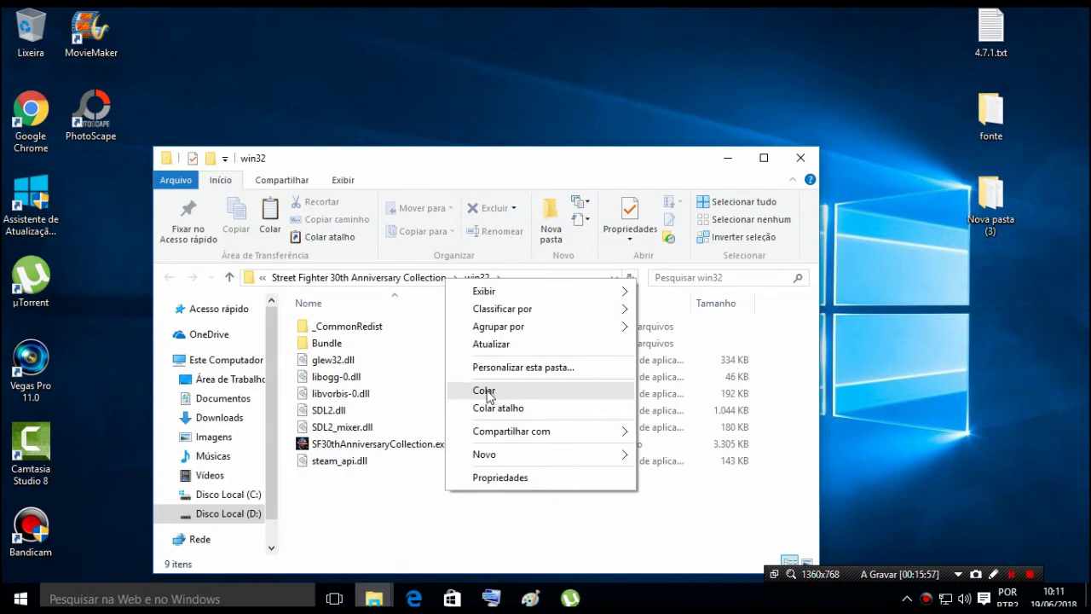
left_click(485, 391)
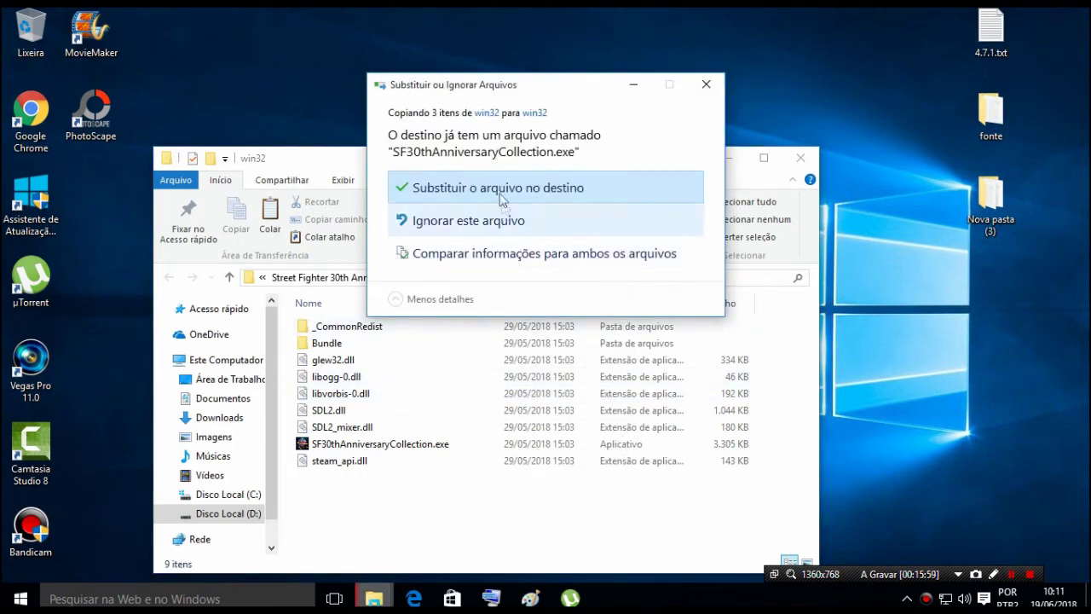
left_click(500, 192)
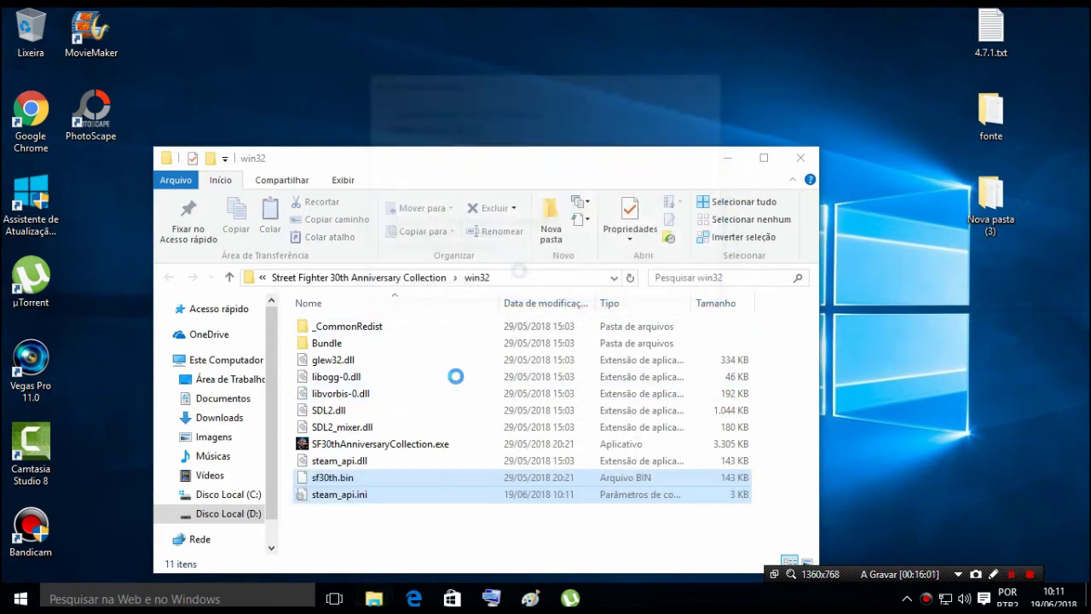
left_click(414, 535)
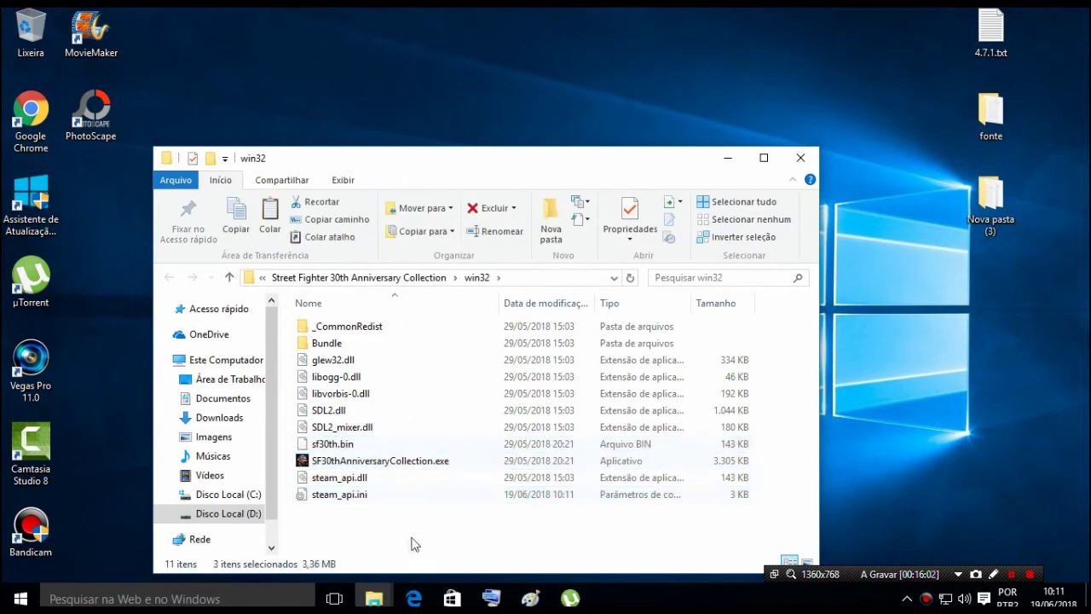
left_click(801, 158)
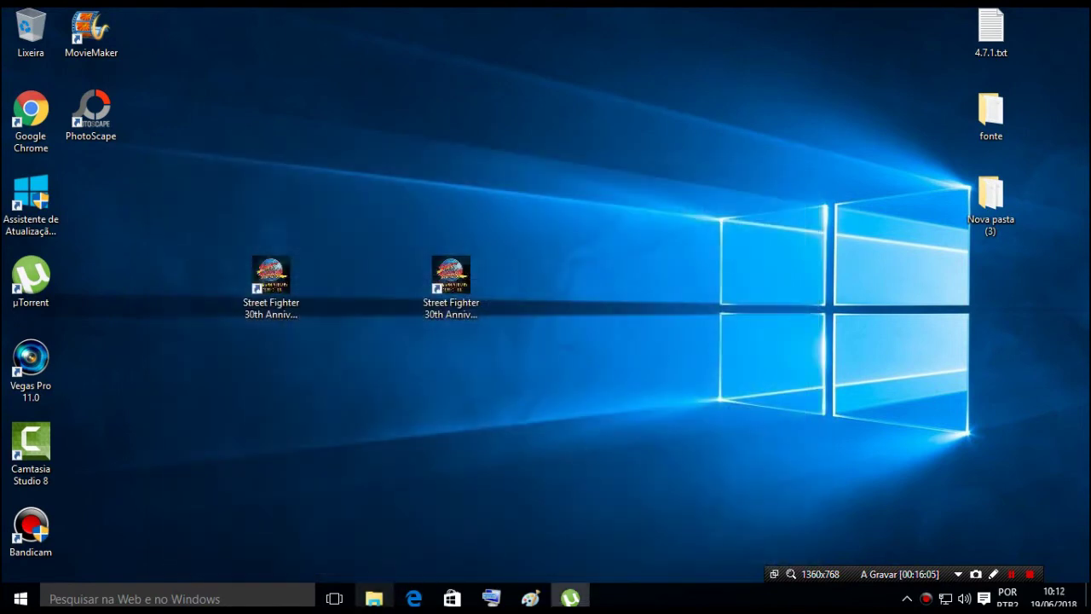
- Restore the extracted installer's folder window and open the win64 folder inside SKIDROW
left_click(374, 598)
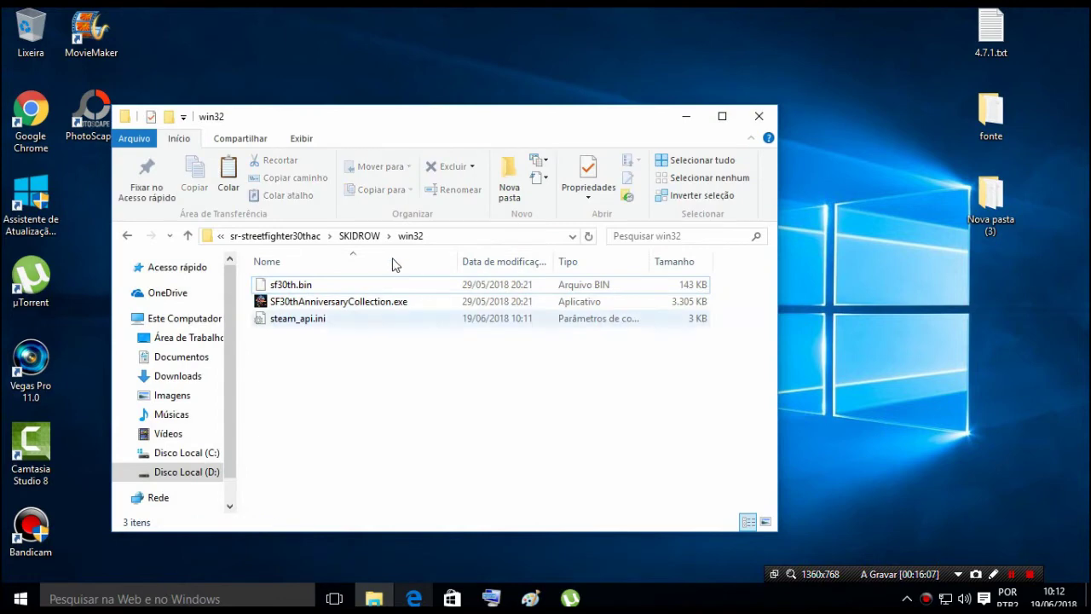
left_click(360, 236)
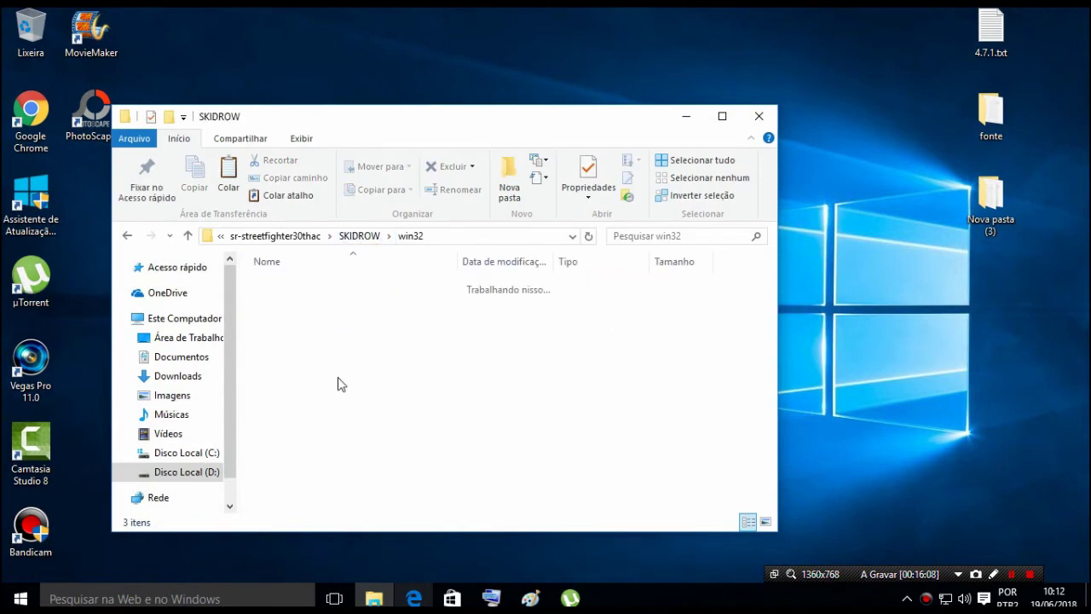
left_click(287, 304)
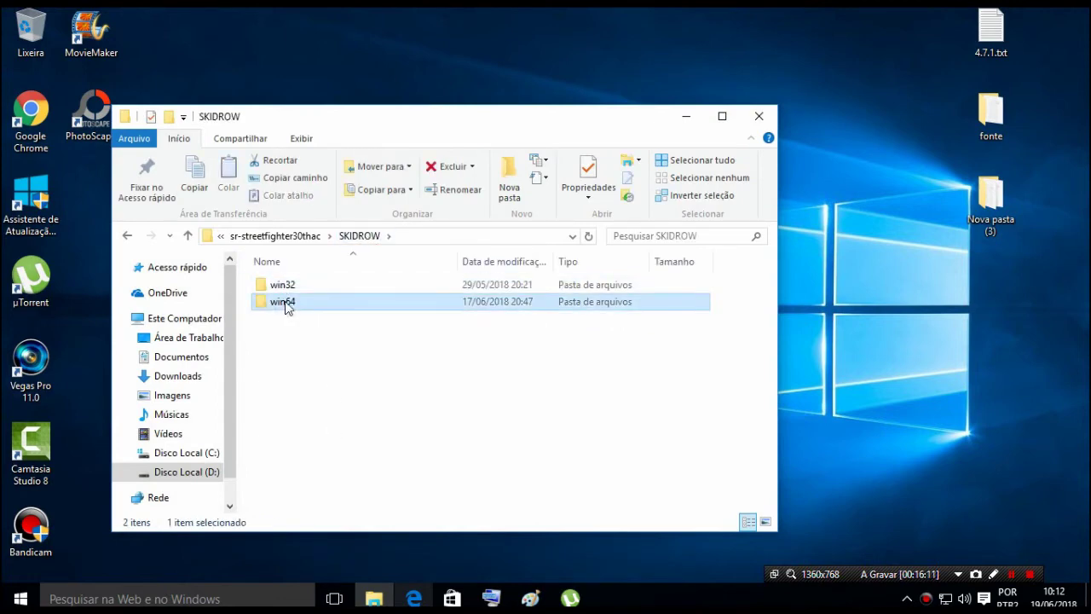
double_click(284, 302)
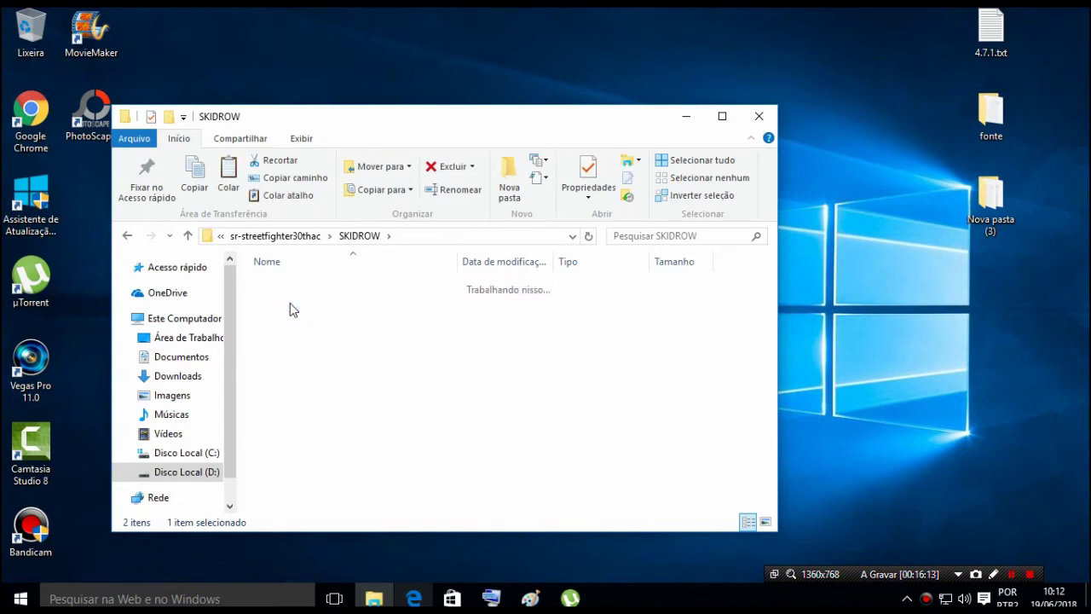
- Check the read-only attribute in the file properties of steam_api64.ini and confirm the properties
left_click(300, 322)
right_click(300, 322)
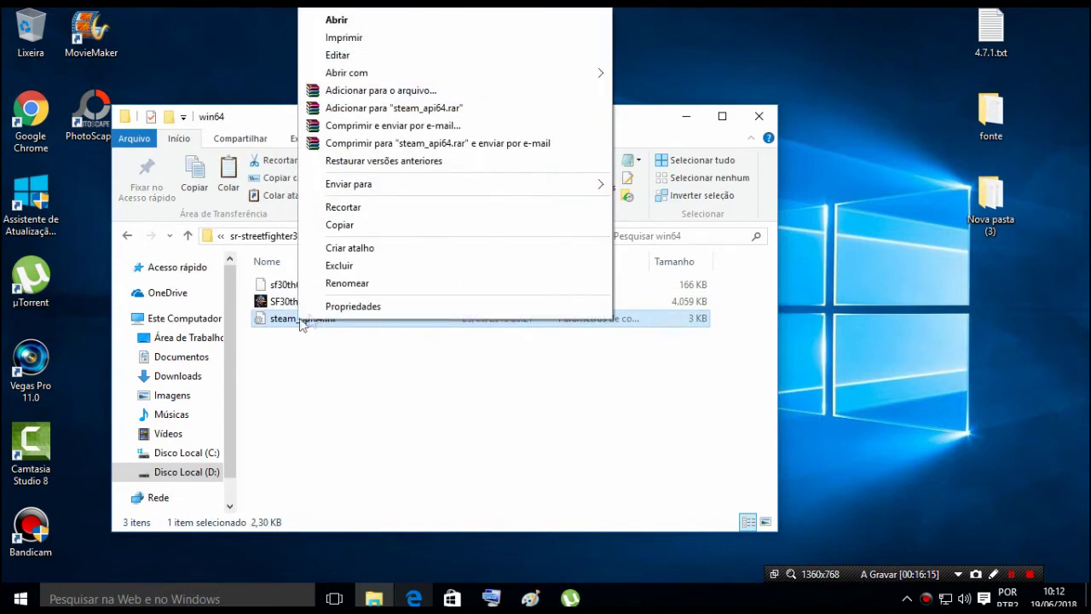
left_click(352, 306)
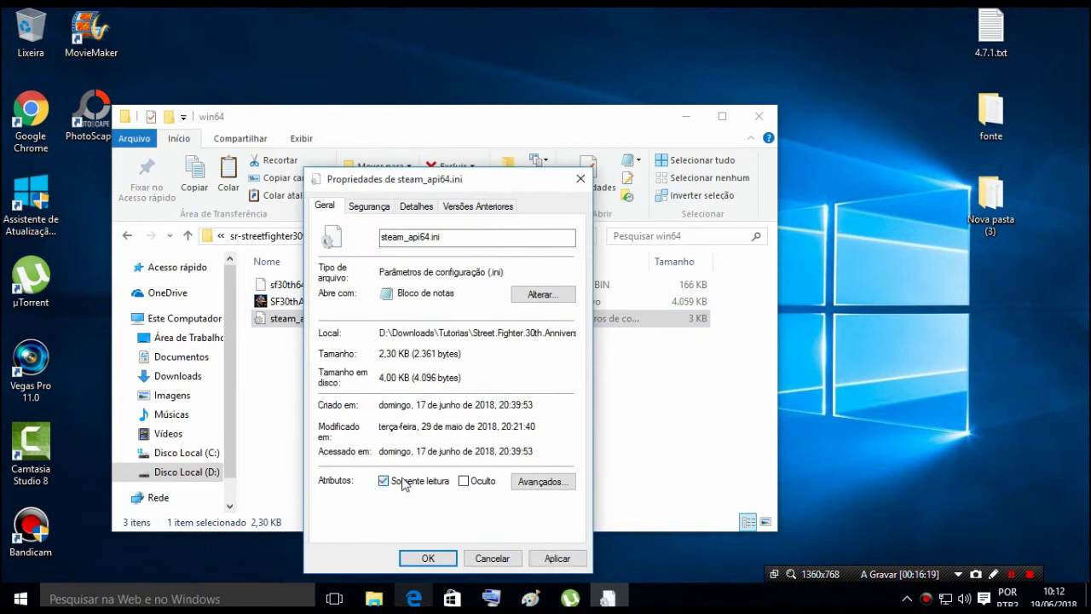
left_click(428, 558)
- Open steam_api64.ini in Notepad, set Language to "brazilian", and close the file with the changes saved
key("Return")
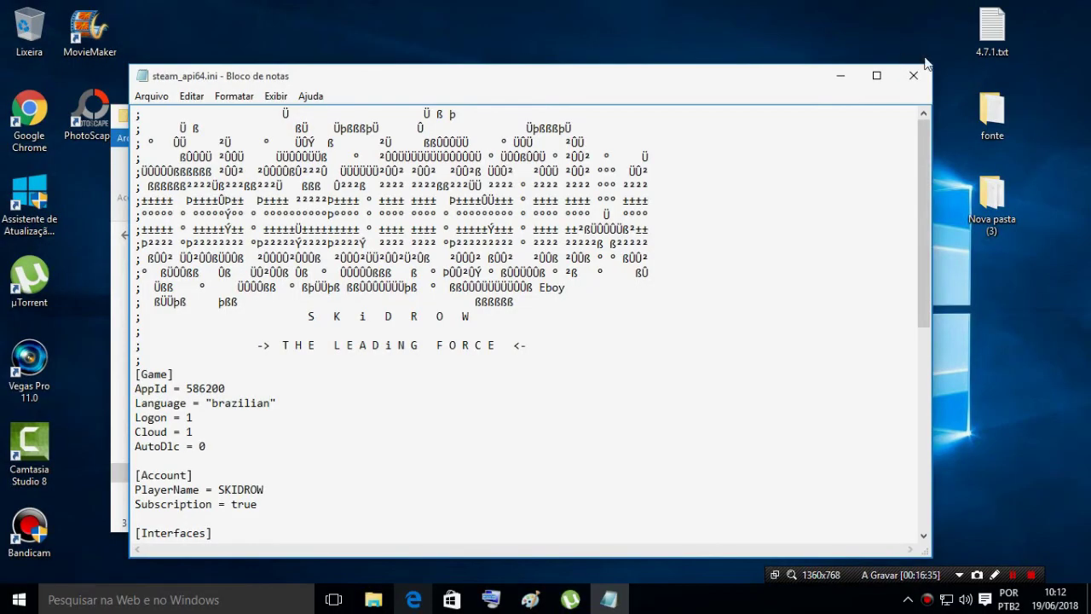
left_click(913, 75)
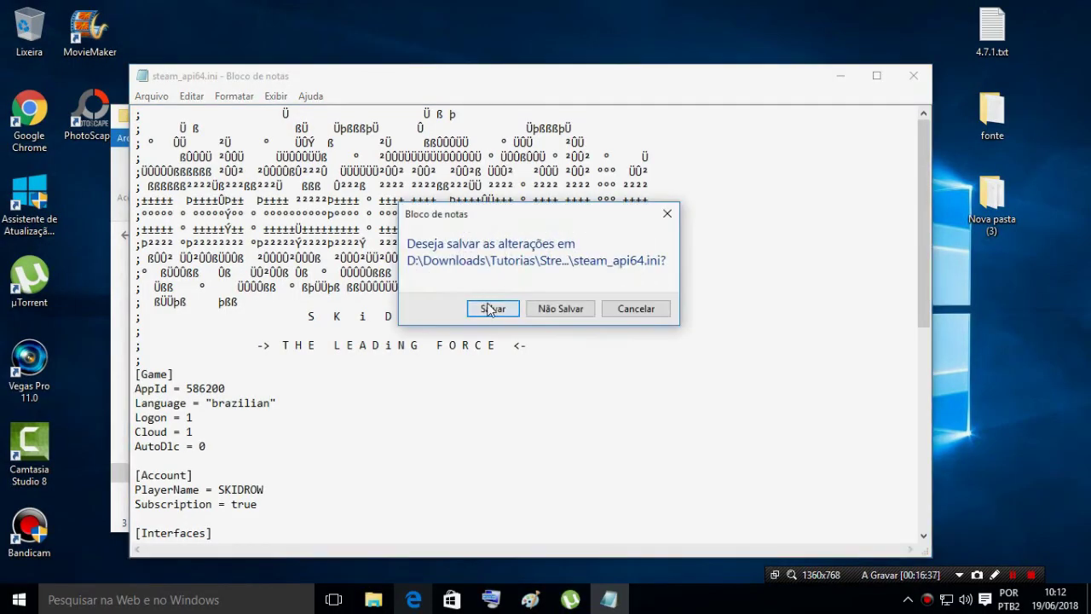
left_click(490, 309)
- Copy sf30th64.bin, SF30thAnniversaryCollection.exe and steam_api64.ini from the win64 folder
left_click(315, 287)
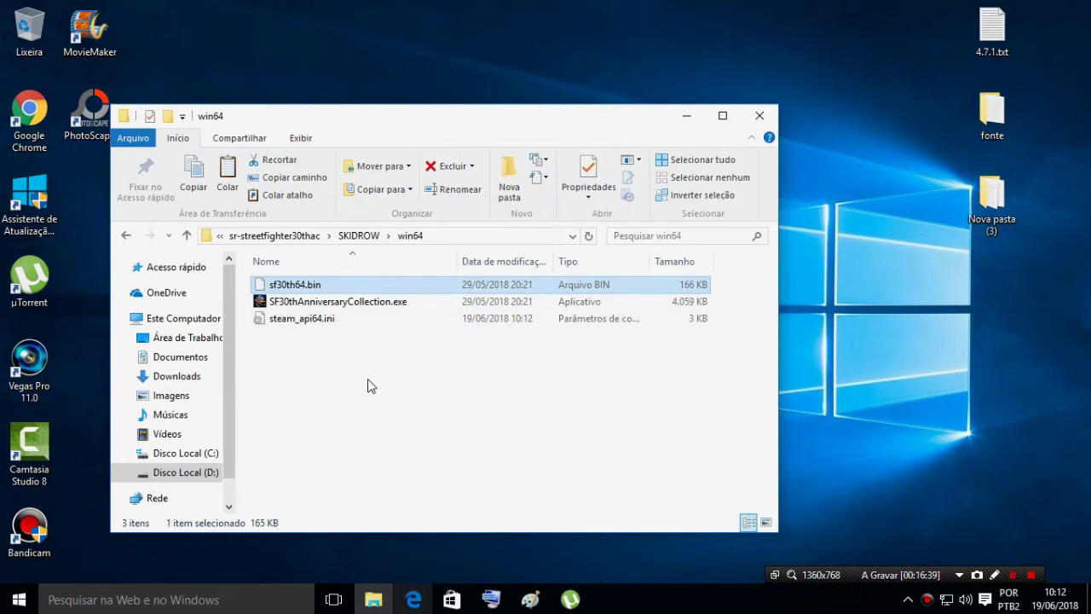
left_click(371, 383)
left_click_drag(400, 372, 295, 287)
right_click(297, 291)
left_click(356, 417)
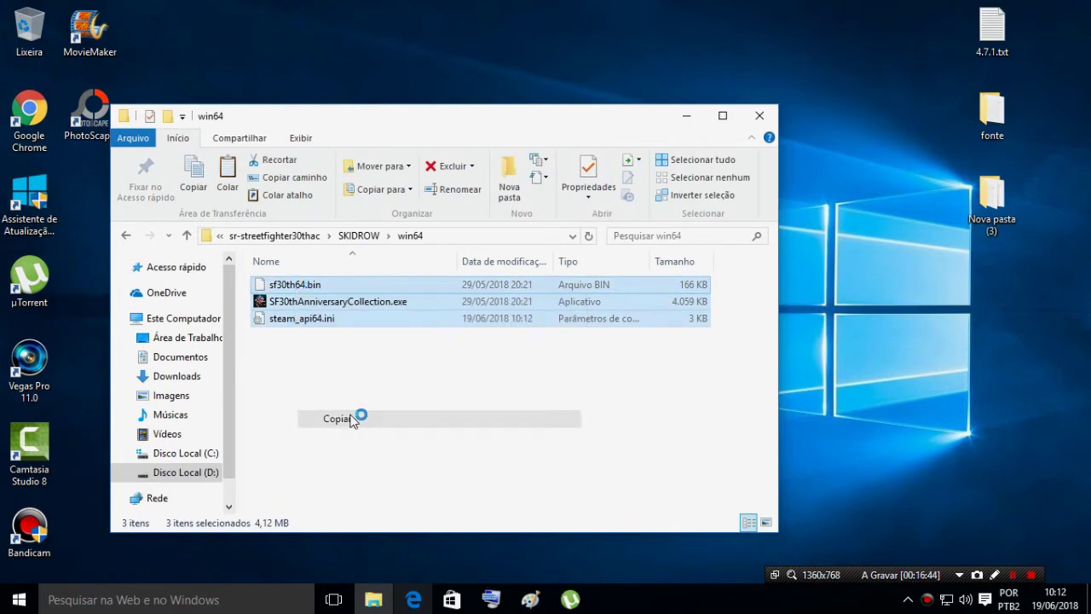
- Close the SKIDROW win64 folder and open the file location of the x64 Street Fighter shortcut
left_click(759, 117)
left_click(445, 290)
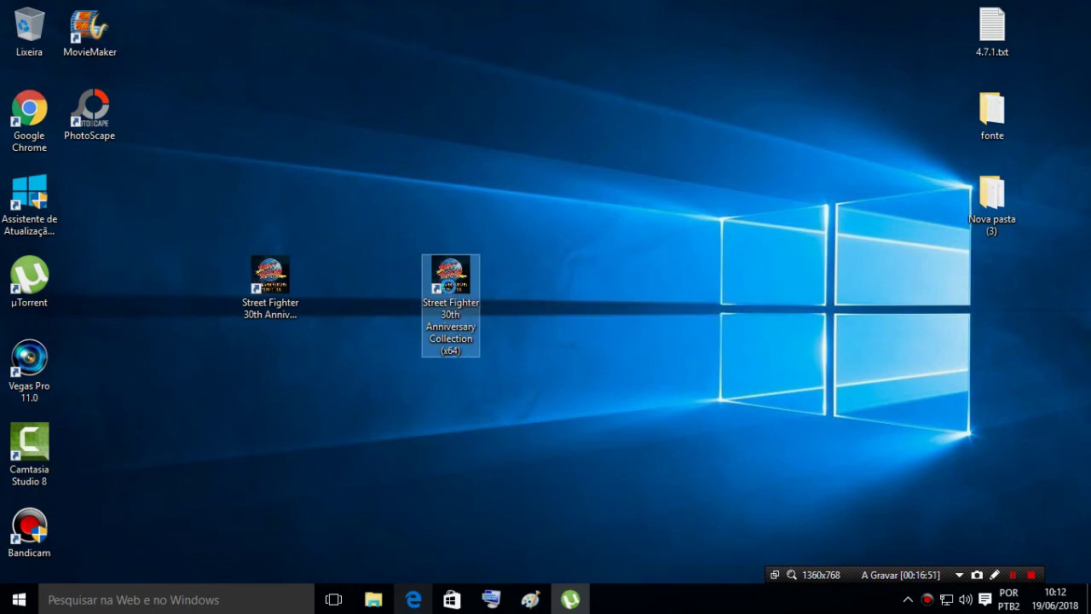
right_click(449, 292)
left_click(502, 242)
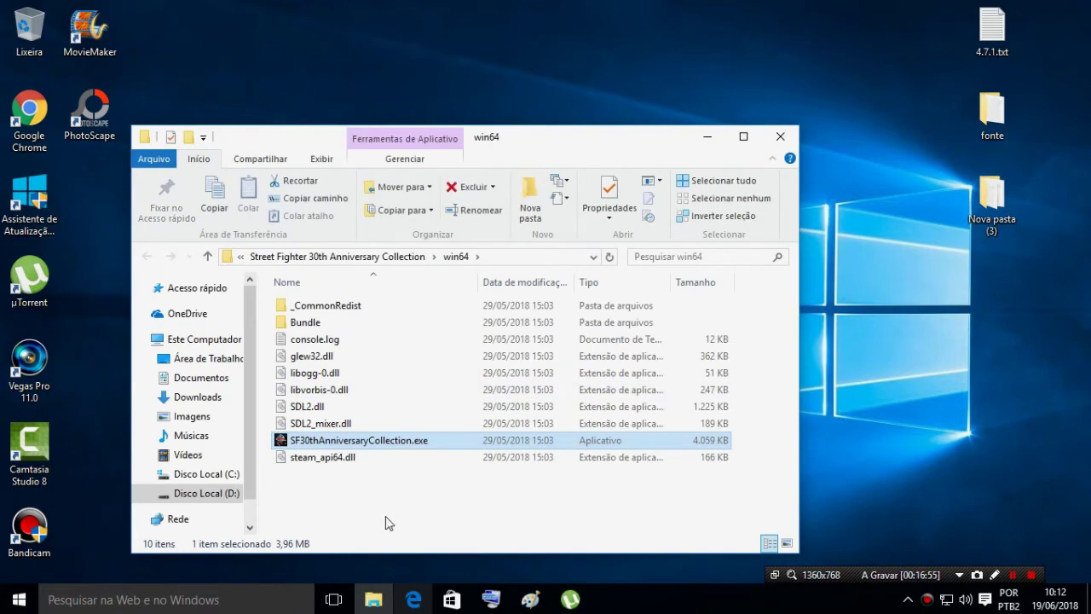
- Paste the three copied files into the game's installed win64 folder, replacing the existing SF30thAnniversaryCollection.exe
right_click(378, 510)
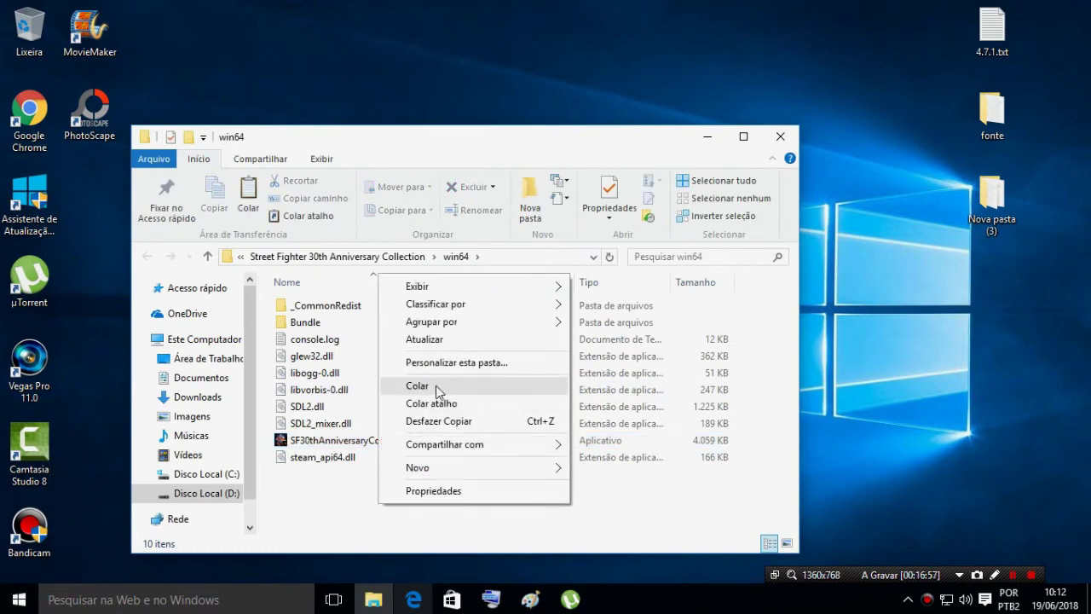
left_click(436, 386)
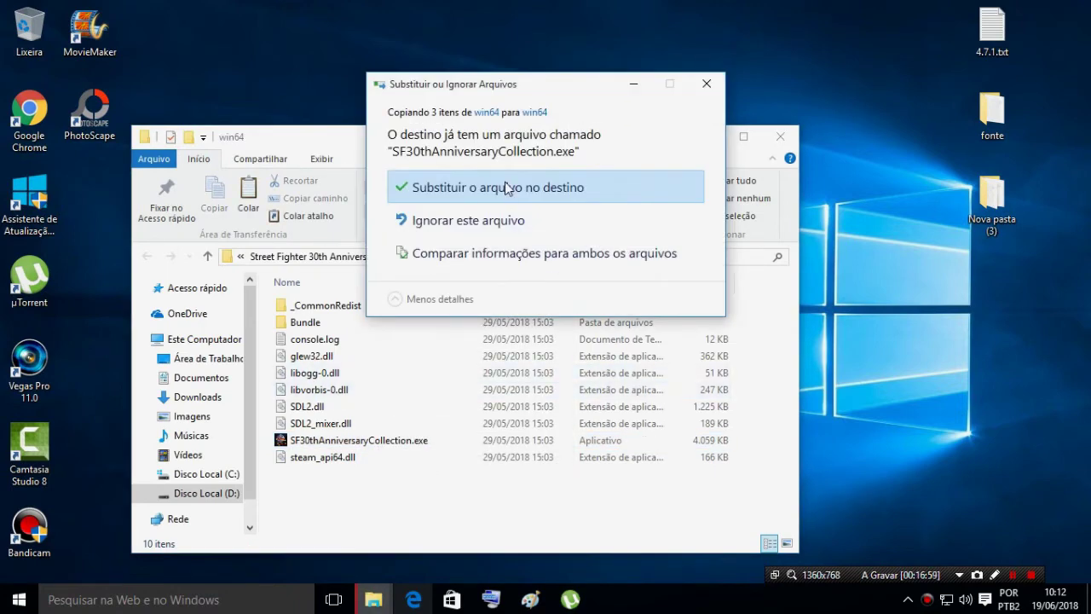
left_click(505, 188)
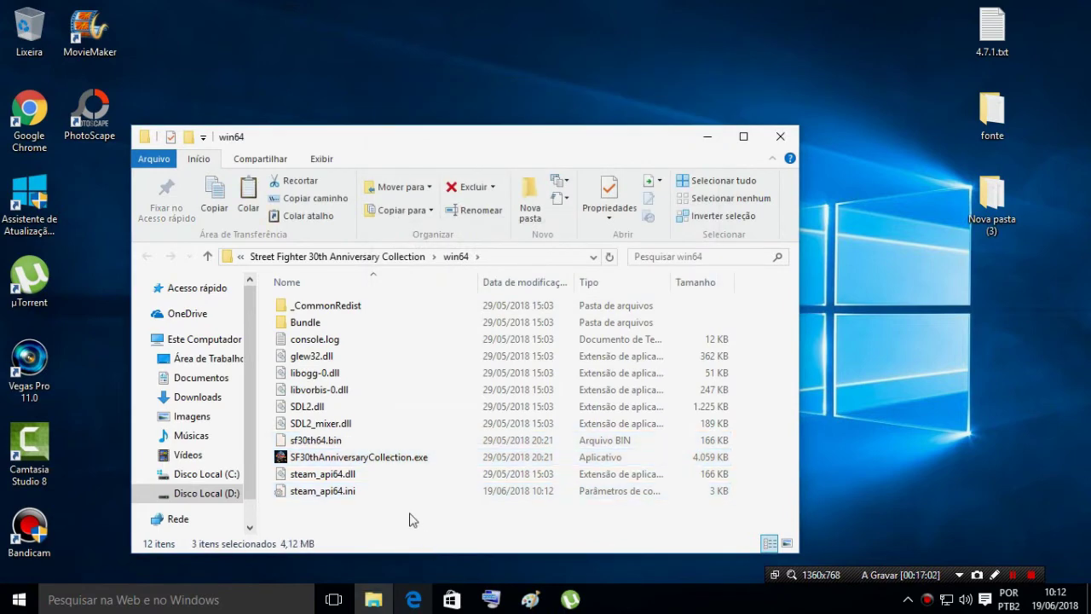
left_click(409, 519)
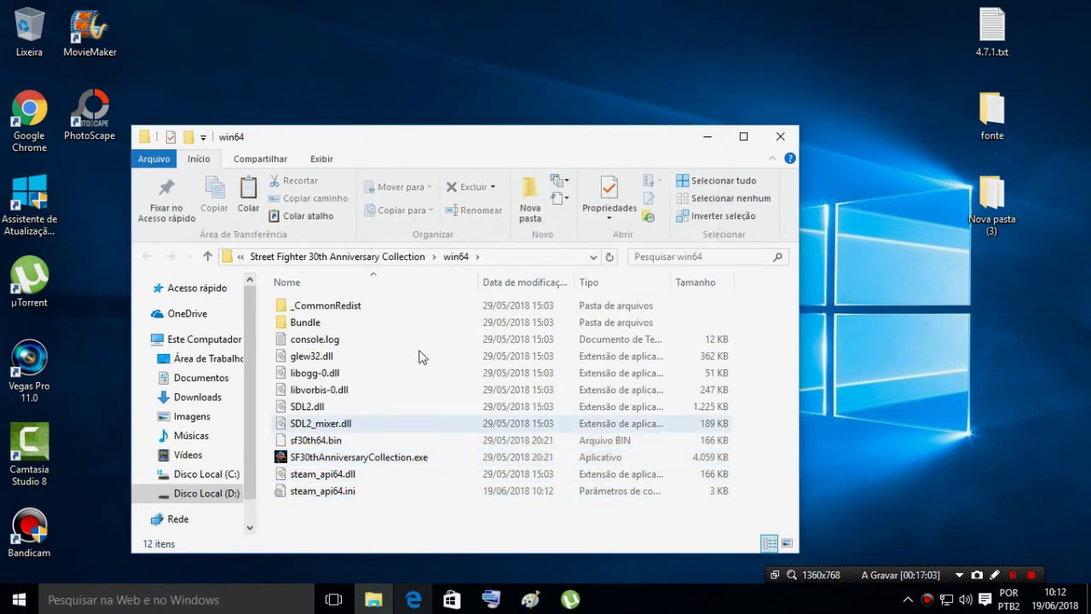
- Look at the vc_redist.x64.exe and vc_redist.x86.exe installers in the win64 folder's _CommonRedist\vcredist\2015 subfolder, and close the window
double_click(349, 305)
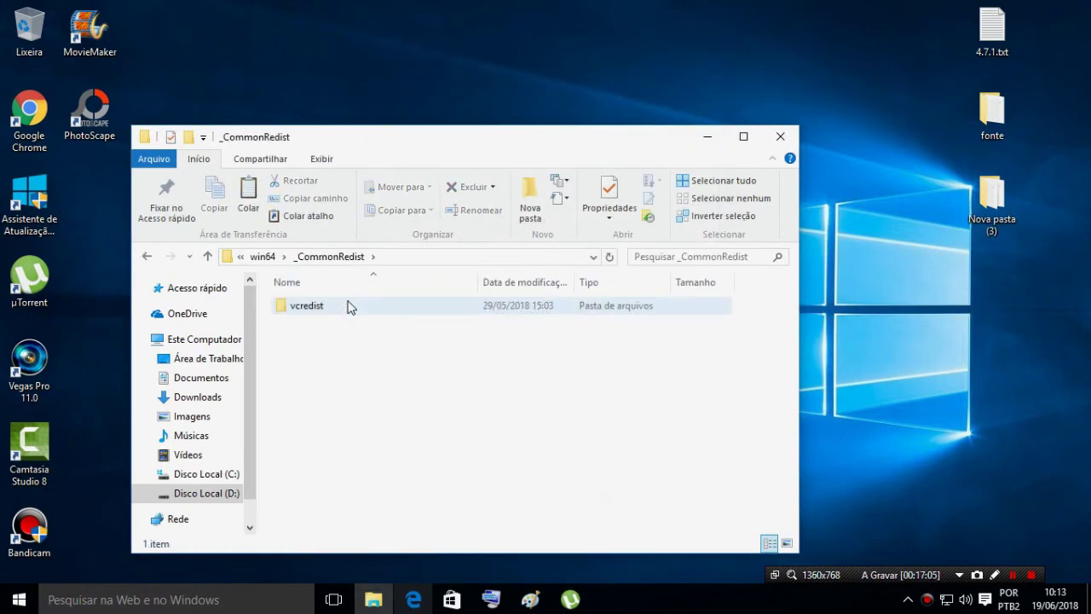
double_click(349, 305)
double_click(350, 306)
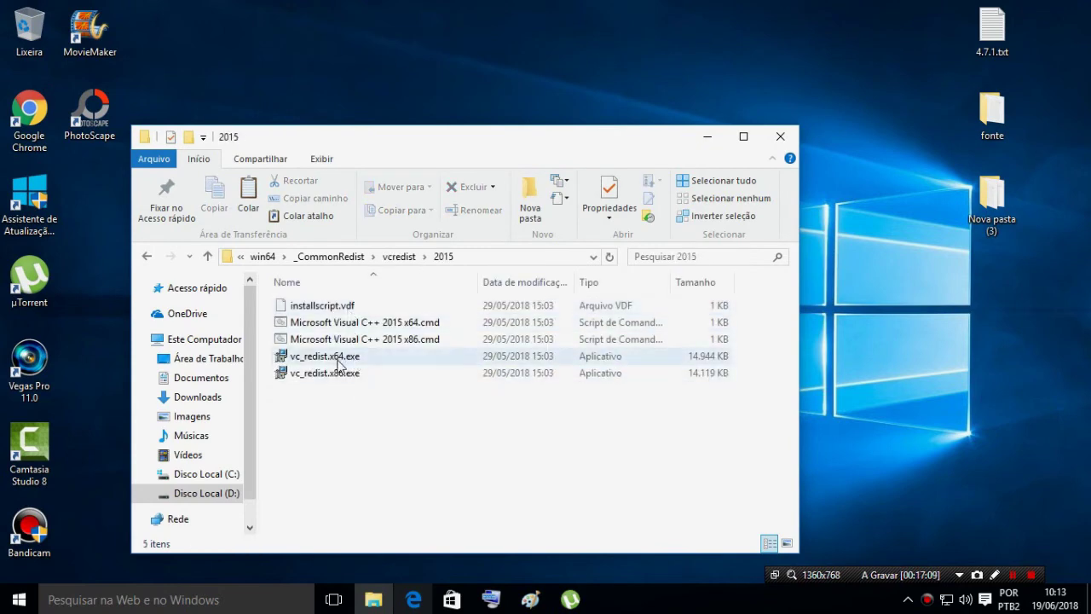
left_click(337, 358)
right_click(338, 360)
key("Escape")
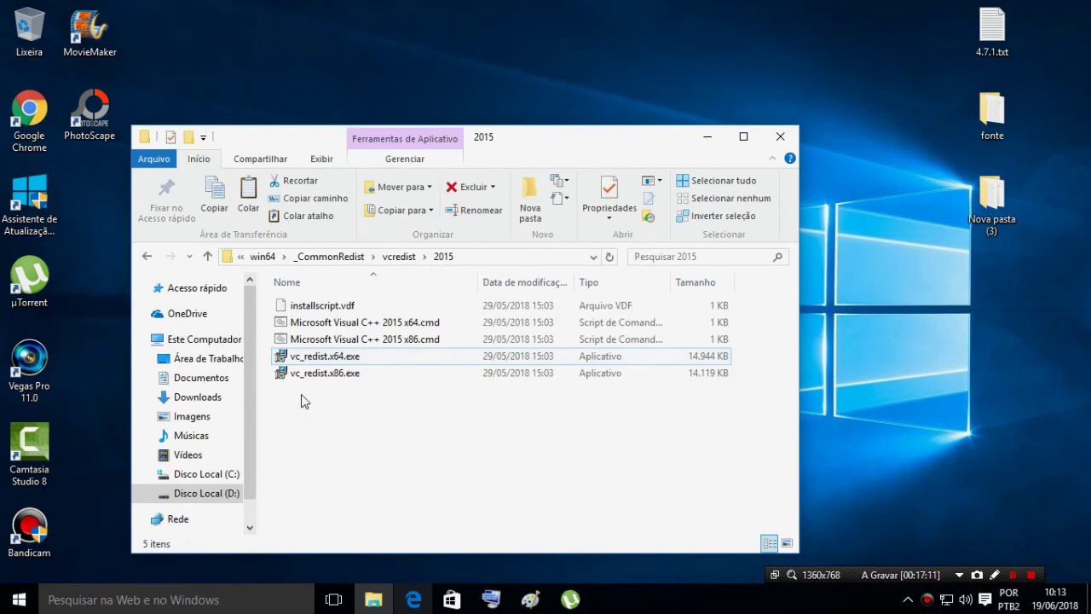
right_click(311, 373)
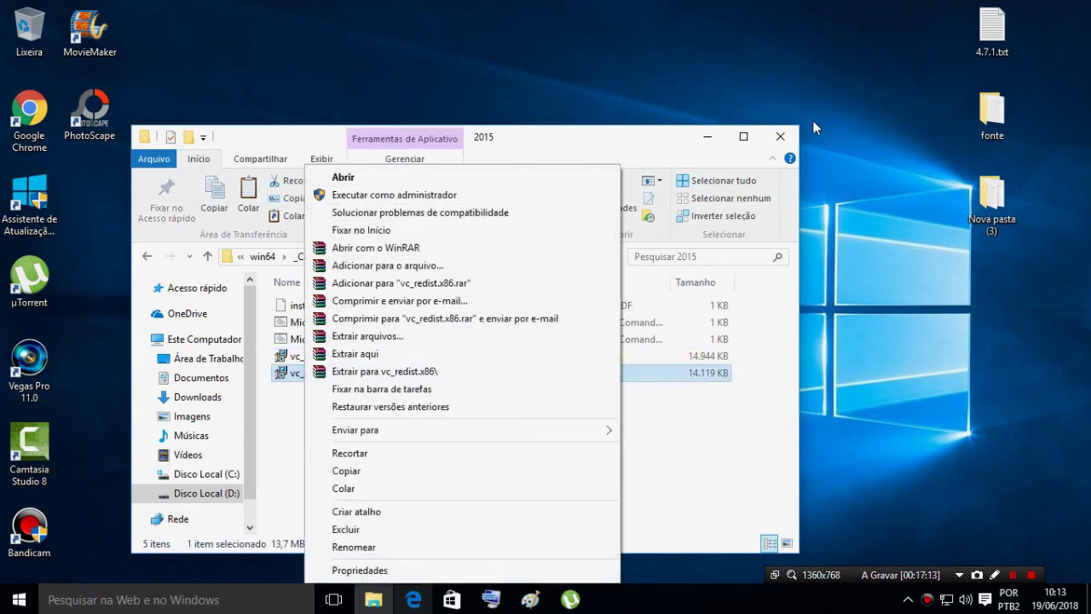
left_click(781, 133)
left_click(781, 134)
- Open the x86 shortcut's file location, view the redistributables in win32\_CommonRedist\vcredist\2015, and return to the desktop
left_click(294, 308)
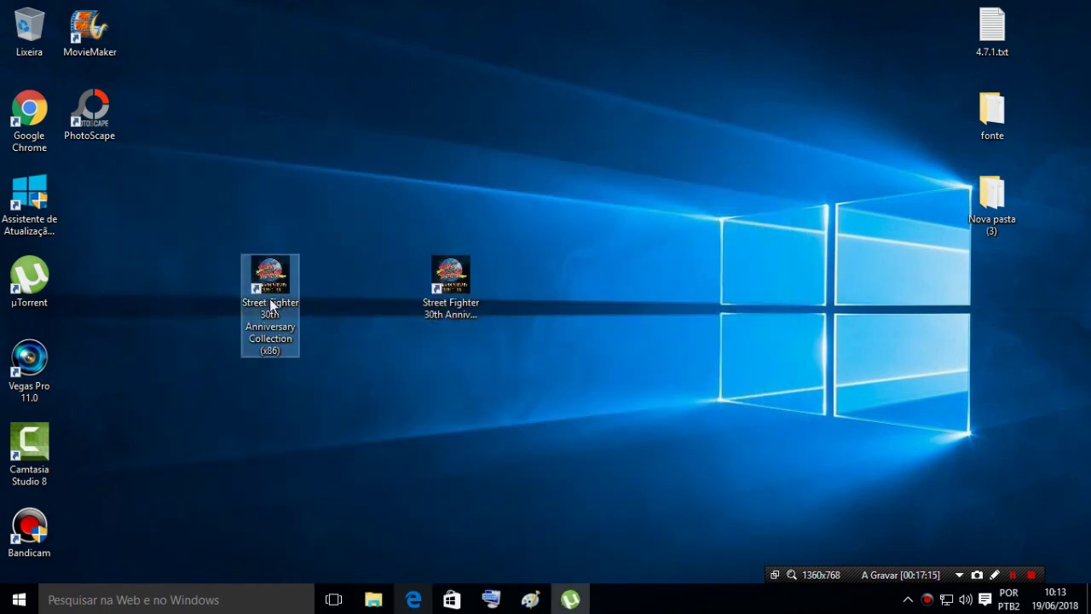
right_click(273, 314)
left_click(313, 243)
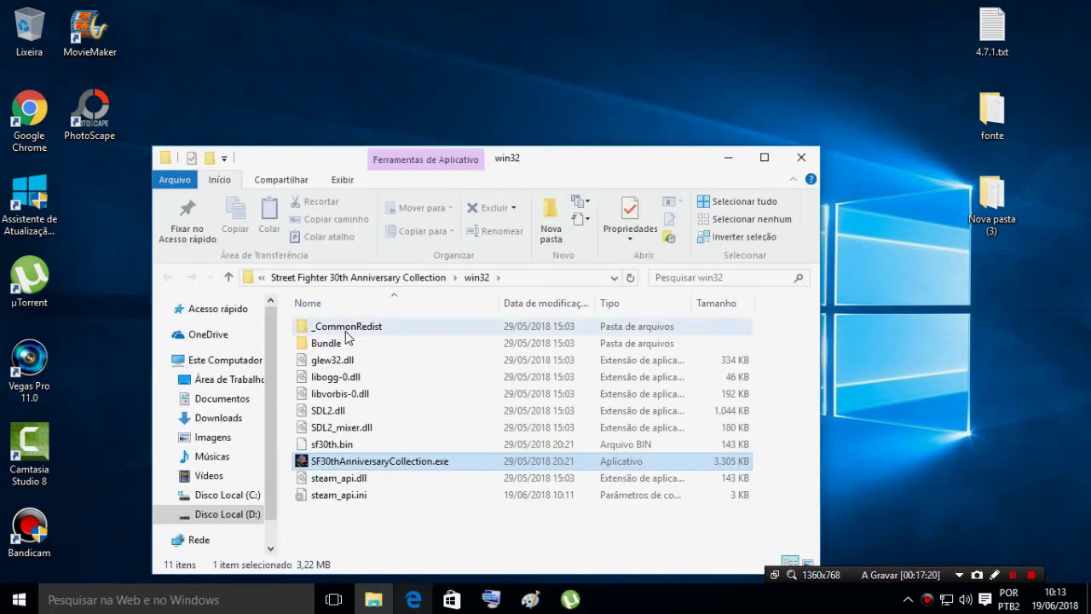
double_click(344, 326)
double_click(344, 328)
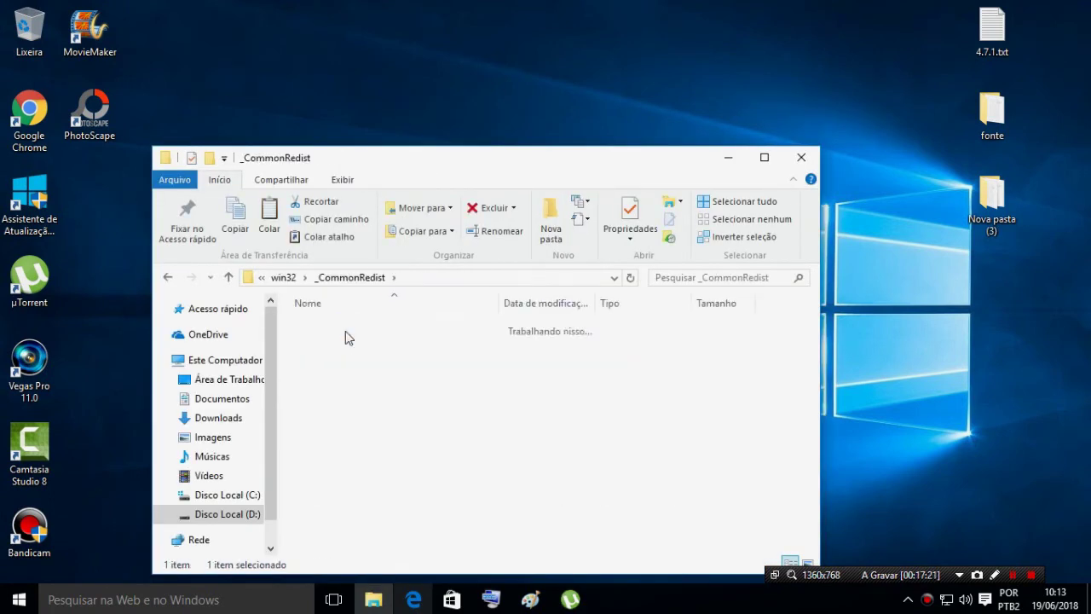
double_click(345, 328)
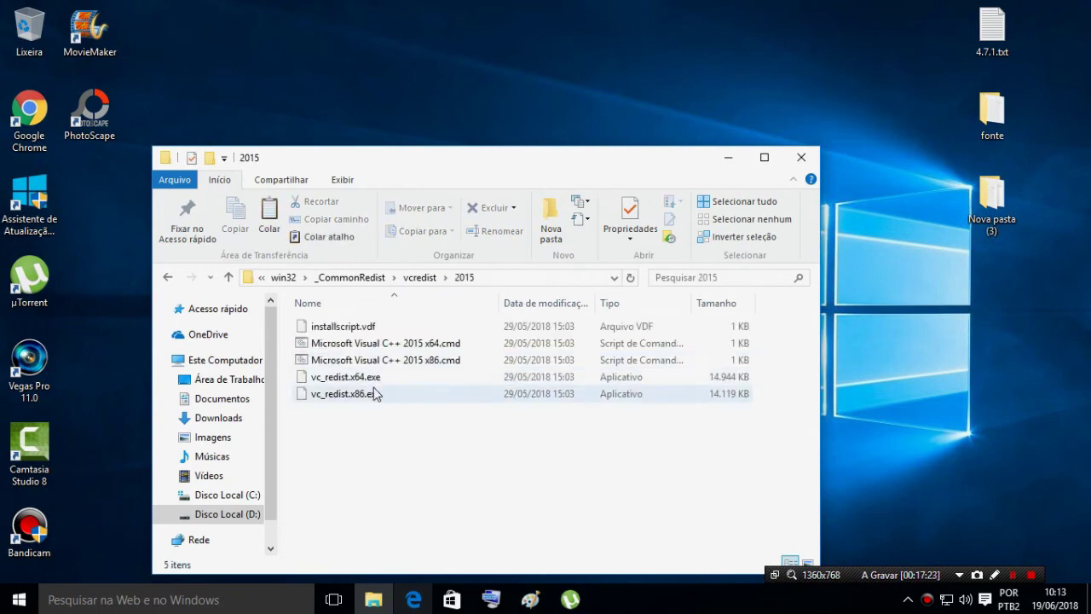
right_click(367, 377)
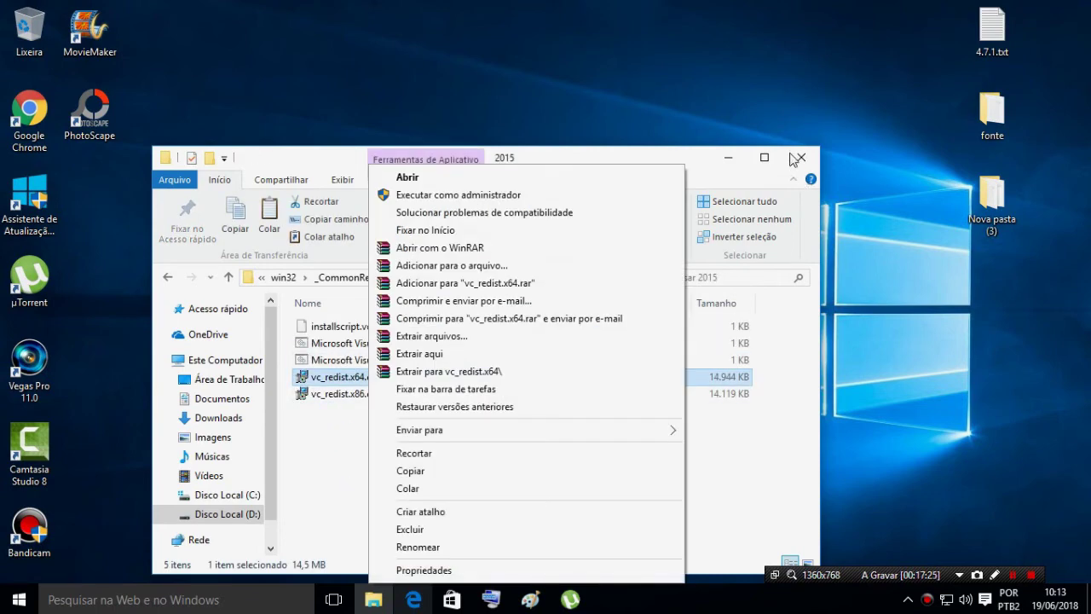
key("Escape")
key("super+d")
left_click(430, 303)
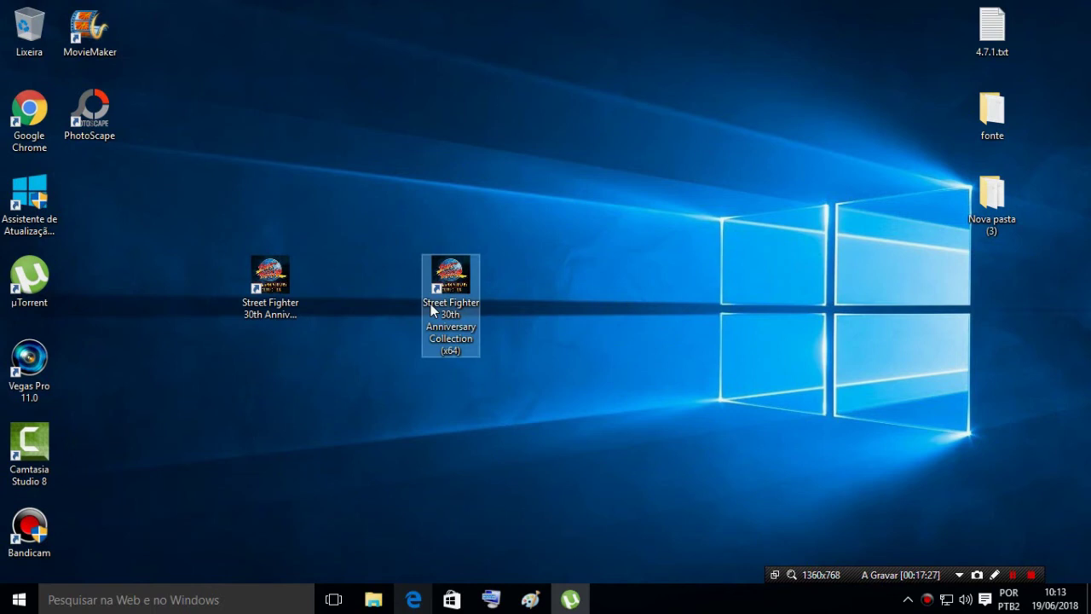
left_click(284, 268)
left_click(453, 287)
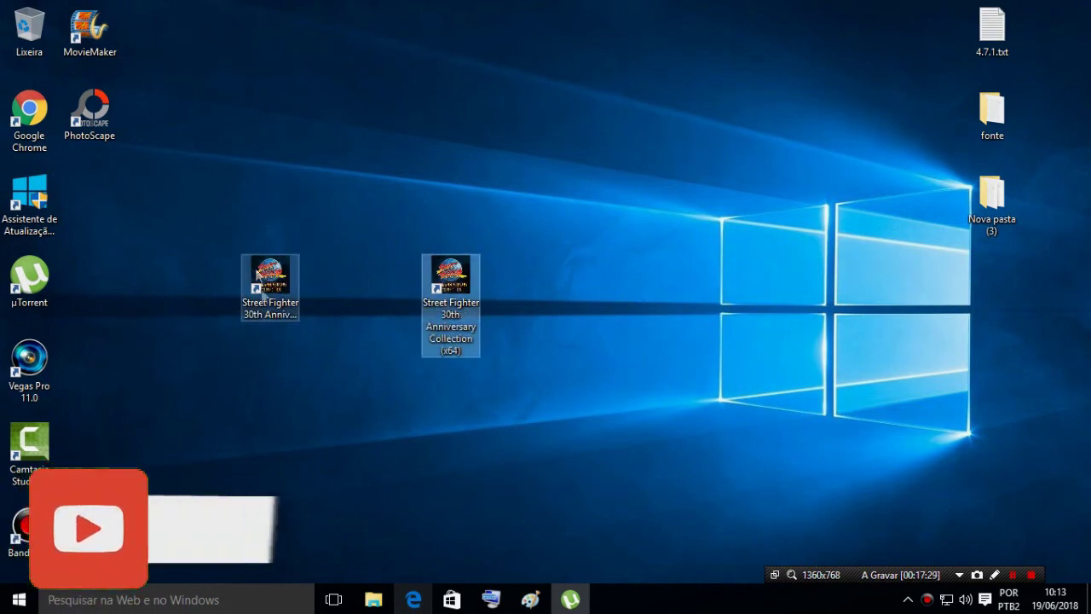
left_click(273, 281)
left_click(450, 290)
left_click(465, 377)
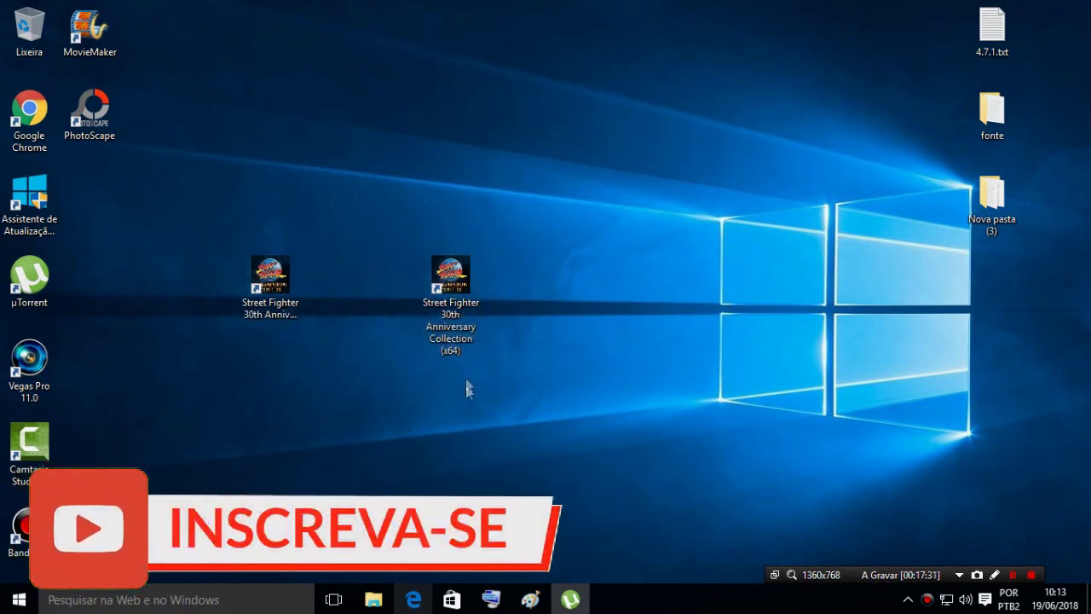
left_click(466, 308)
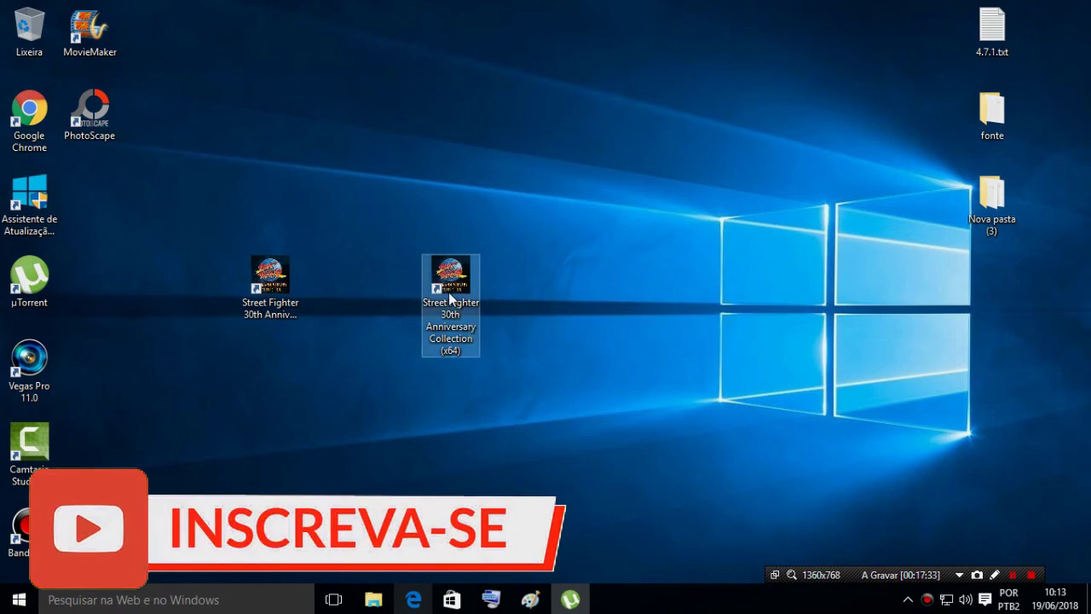
left_click(270, 286)
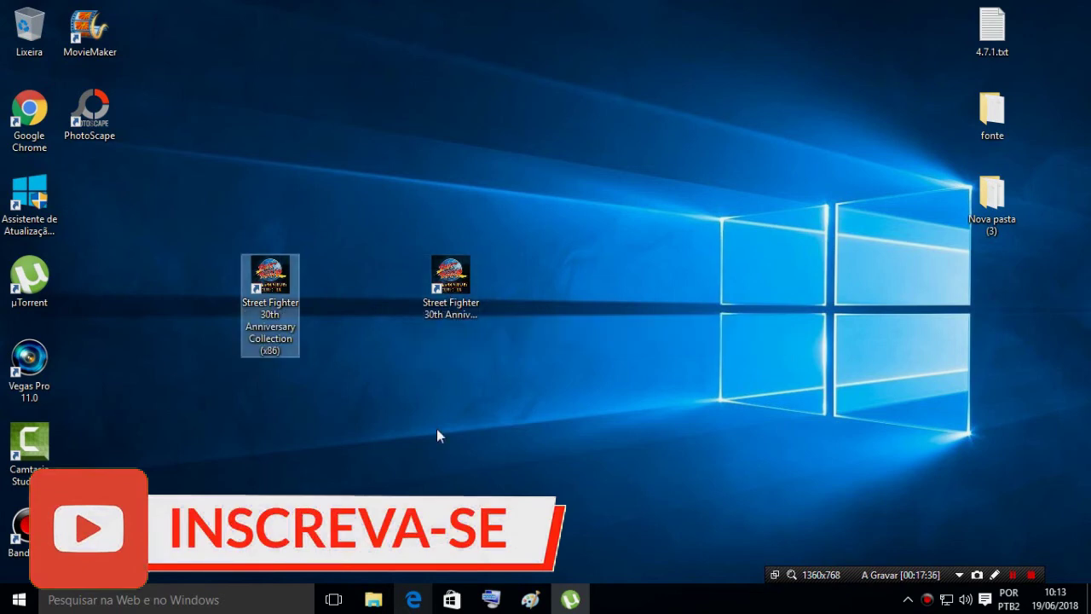